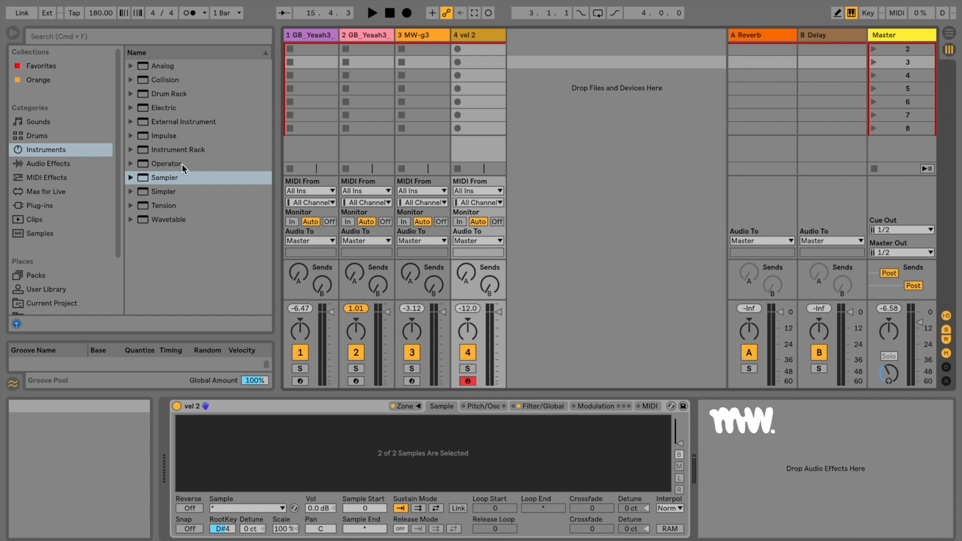
Examine the key zones of the sample layers in the MW-g3 track's Sampler.
left_click(310, 35)
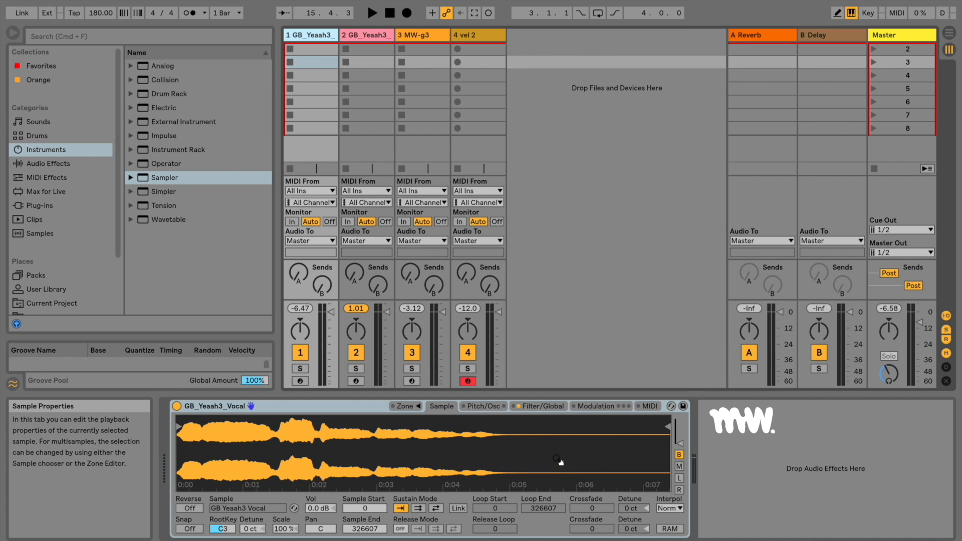
left_click(415, 35)
left_click(411, 407)
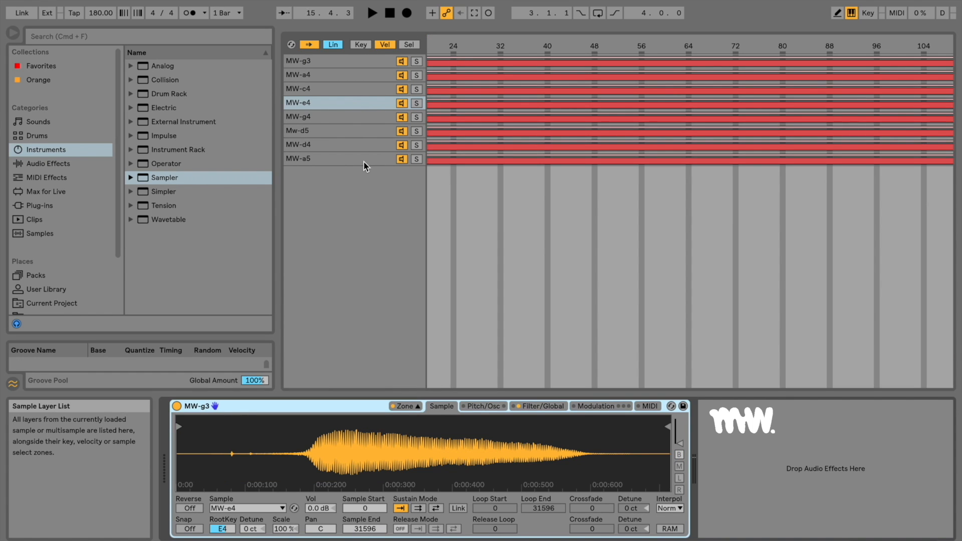
left_click(360, 45)
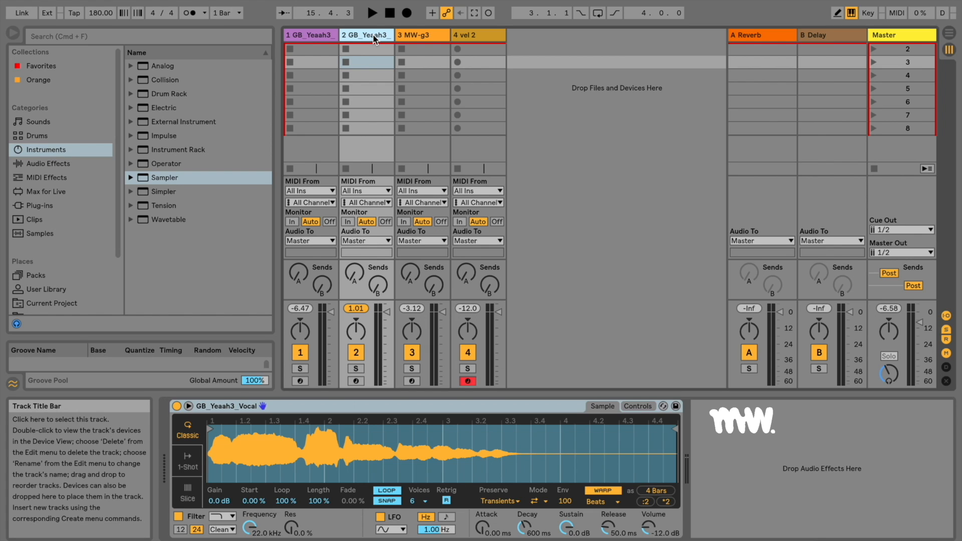
Compare the vocal sample in track 1's Sampler with track 2's Simpler, arming each track to play it.
left_click(307, 37)
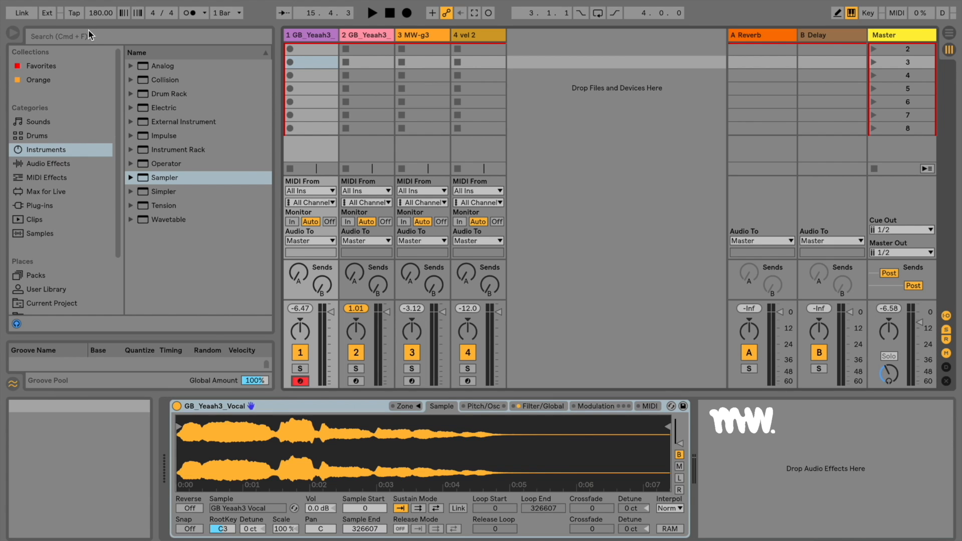
key("a")
left_click(374, 35)
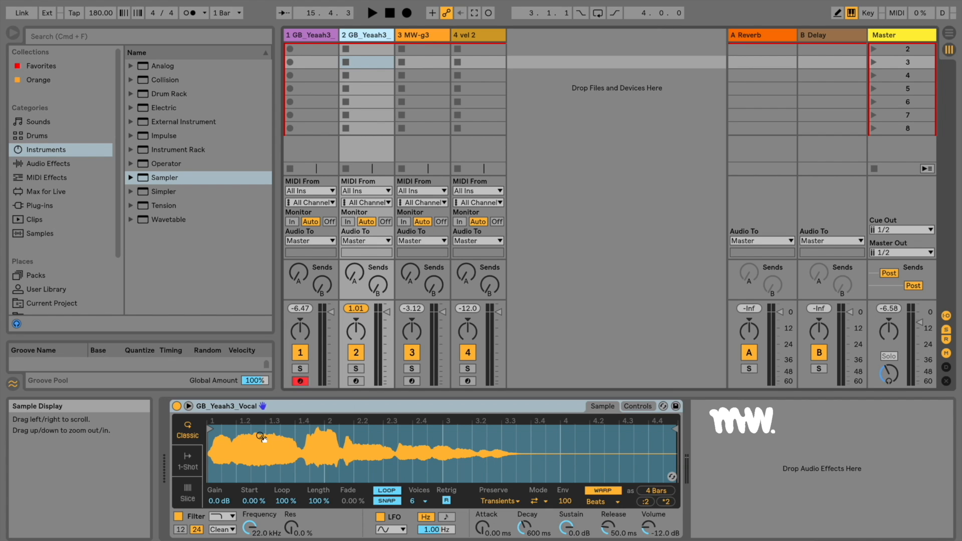
left_click(356, 382)
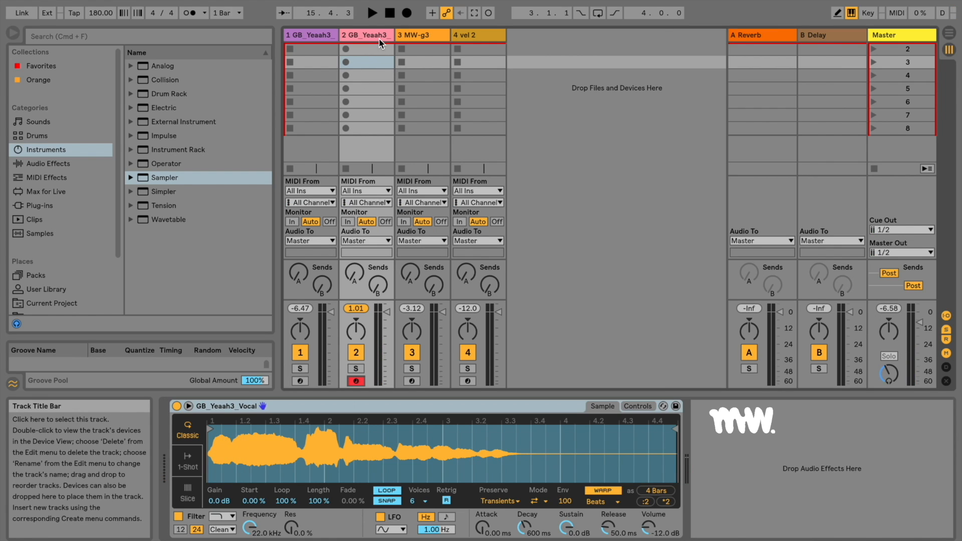
left_click(312, 35)
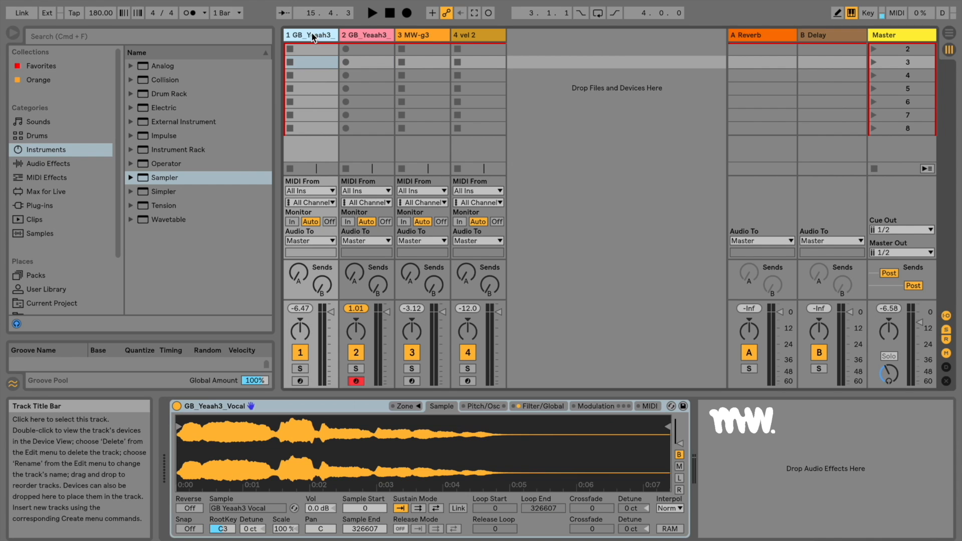
left_click(306, 382)
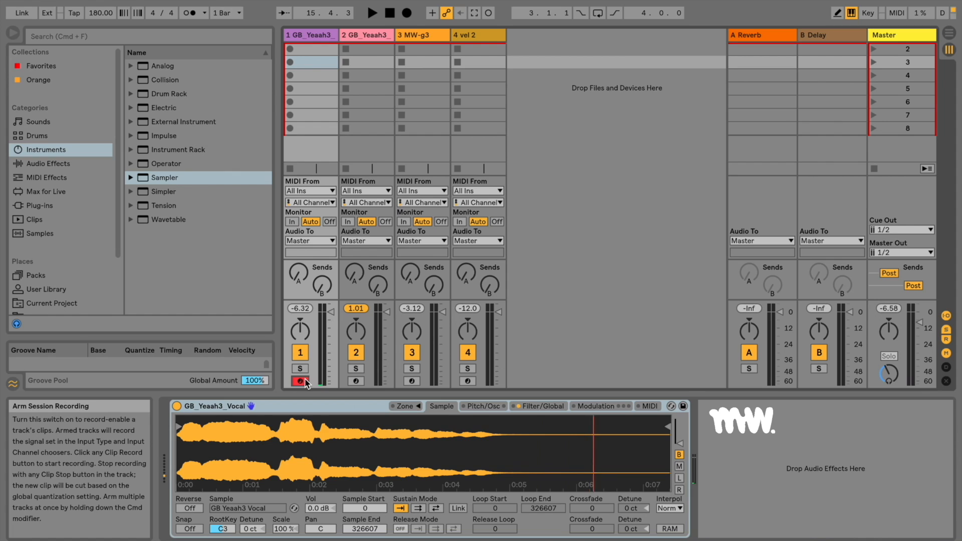
Arm track 2, preview Simpler's playback modes, and audition the vocal sample in Classic mode.
left_click(377, 40)
left_click(356, 381)
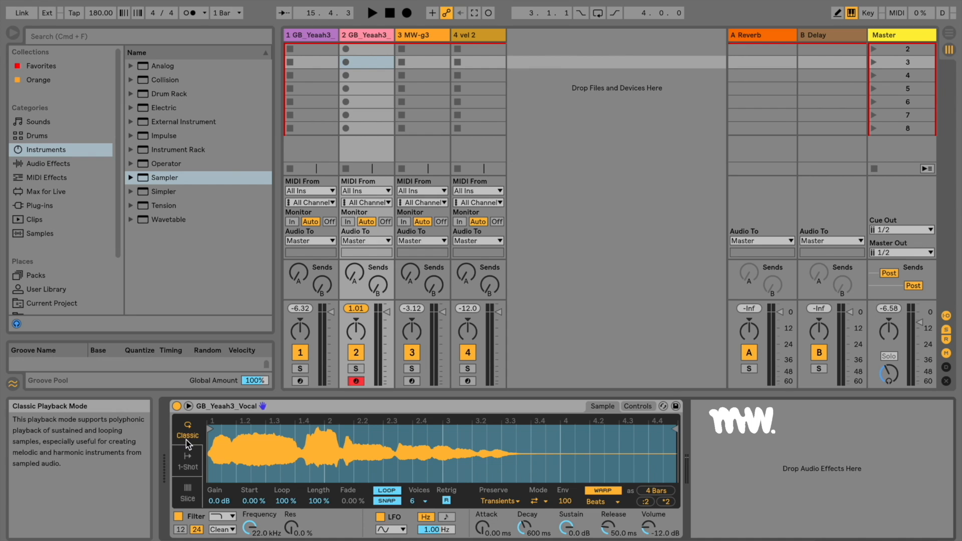
left_click(188, 463)
left_click(198, 498)
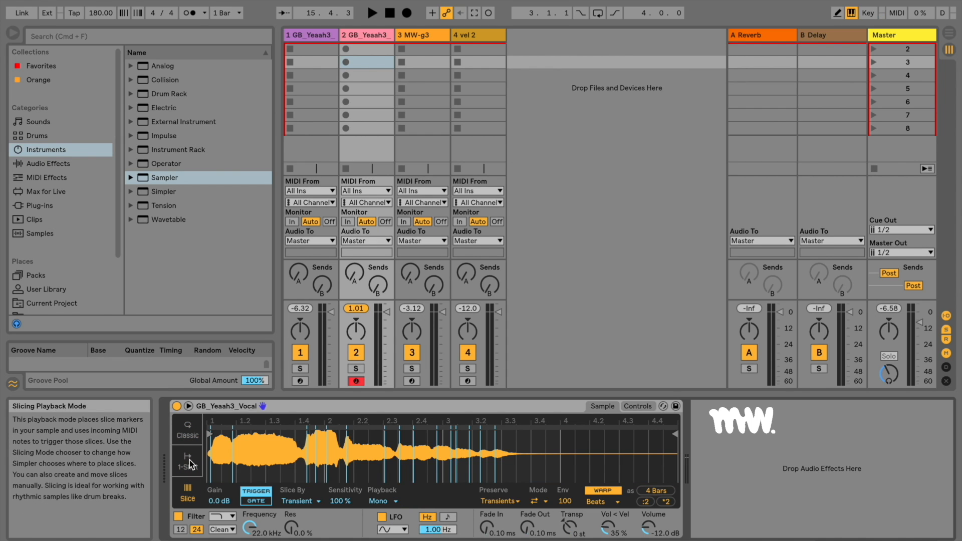
left_click(186, 432)
key("a")
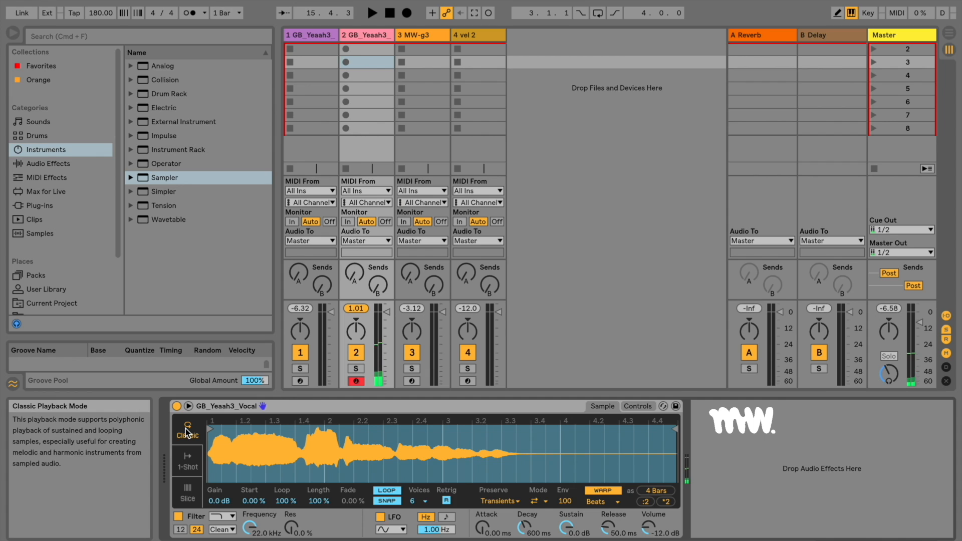
Audition the vocal in 1-Shot mode and switch Simpler to Slice mode.
left_click(188, 460)
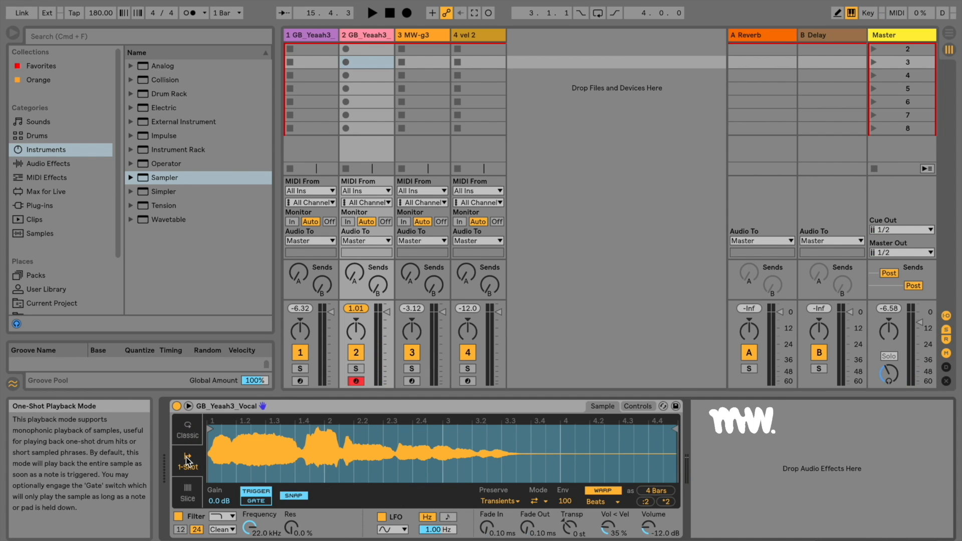
key("a")
left_click(189, 495)
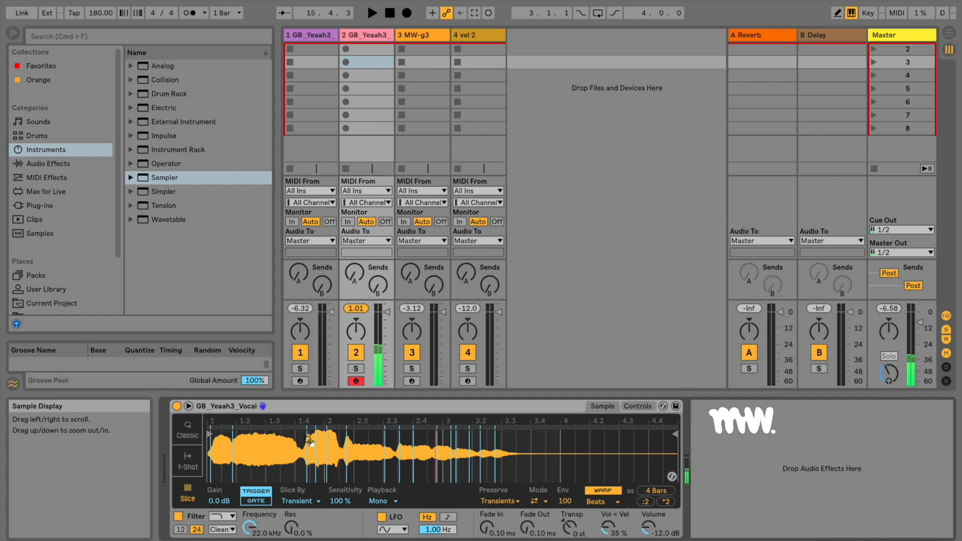
Set slicing to Manual and add three slices to the vocal, one just before bar 2 and two between 2.2 and 2.4.
left_click(299, 501)
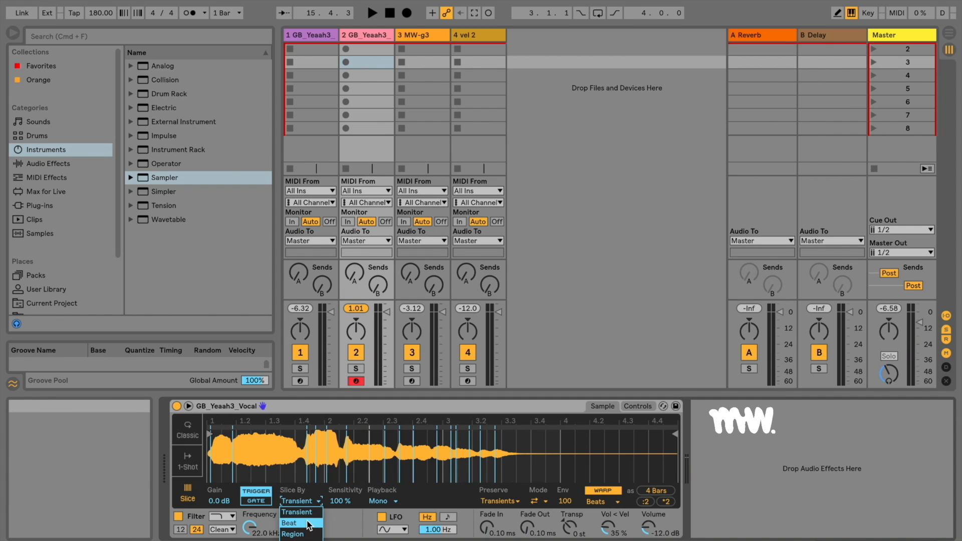
left_click(294, 540)
left_click(319, 449)
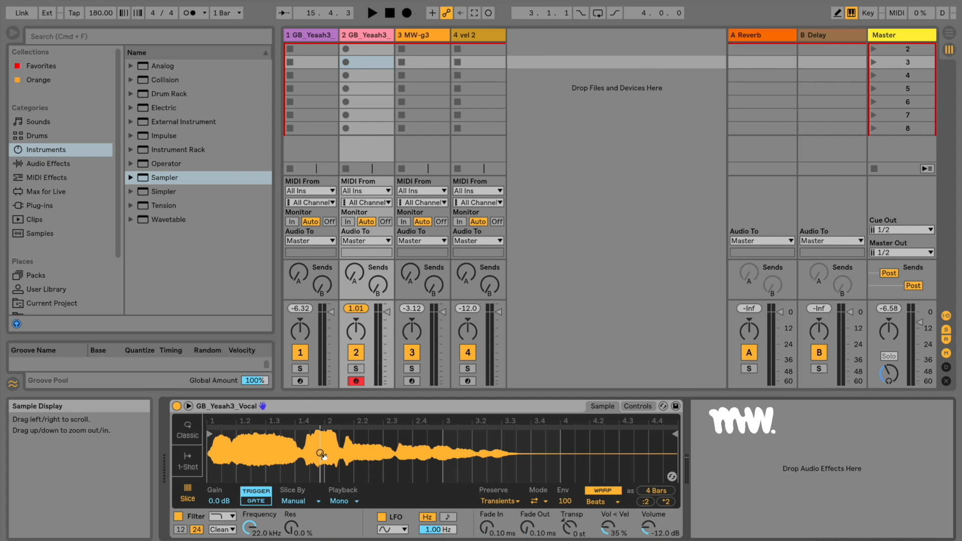
left_click(370, 451)
left_click(410, 452)
Look over Simpler's available warp modes and transient loop modes without changing them.
left_click(615, 502)
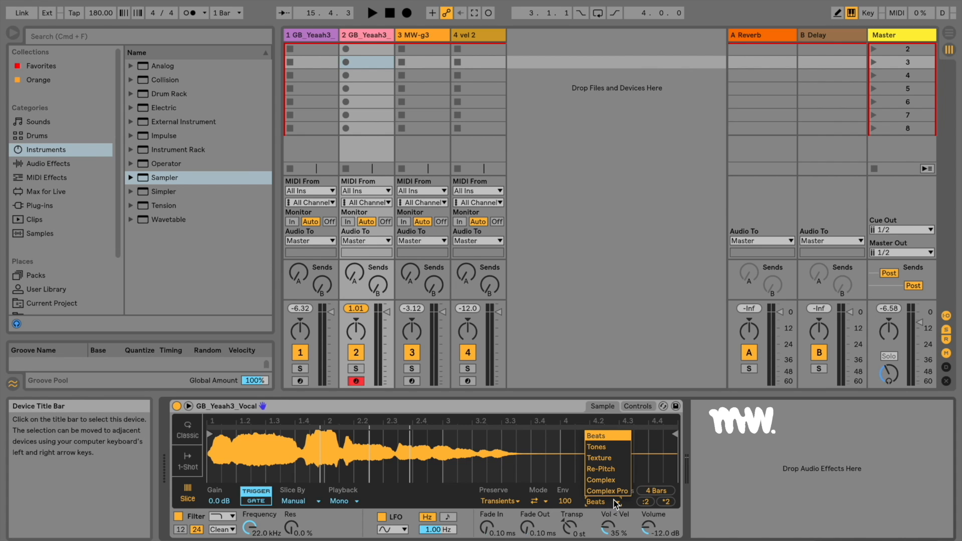
left_click(616, 504)
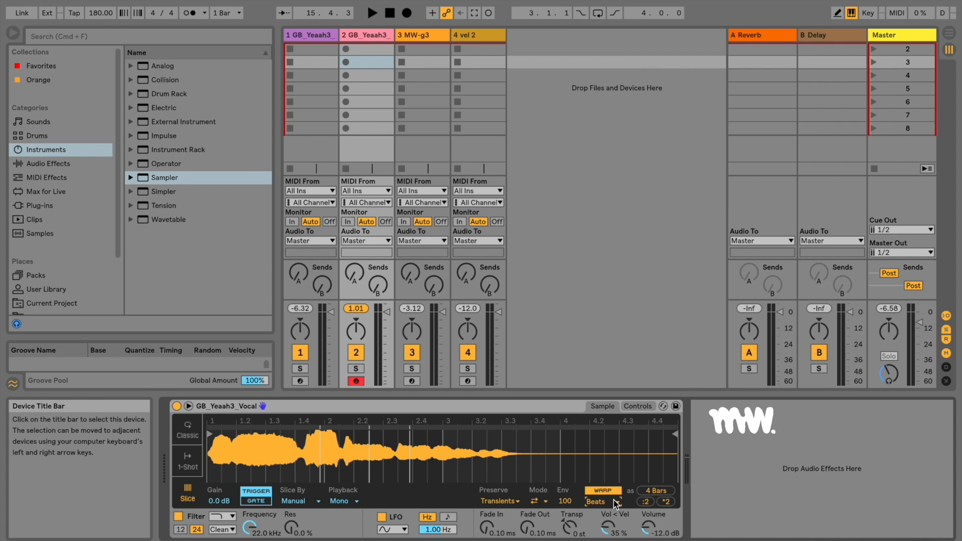
left_click(546, 502)
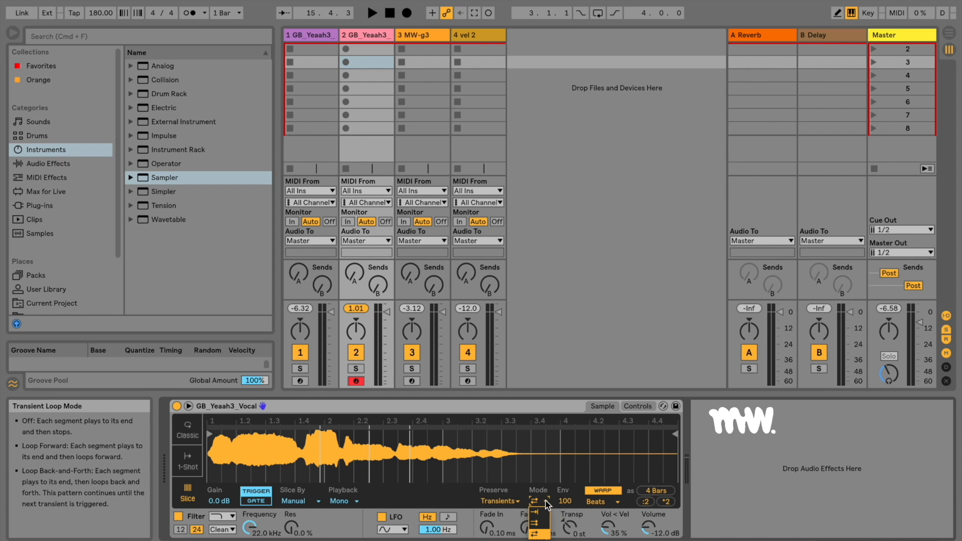
left_click(485, 522)
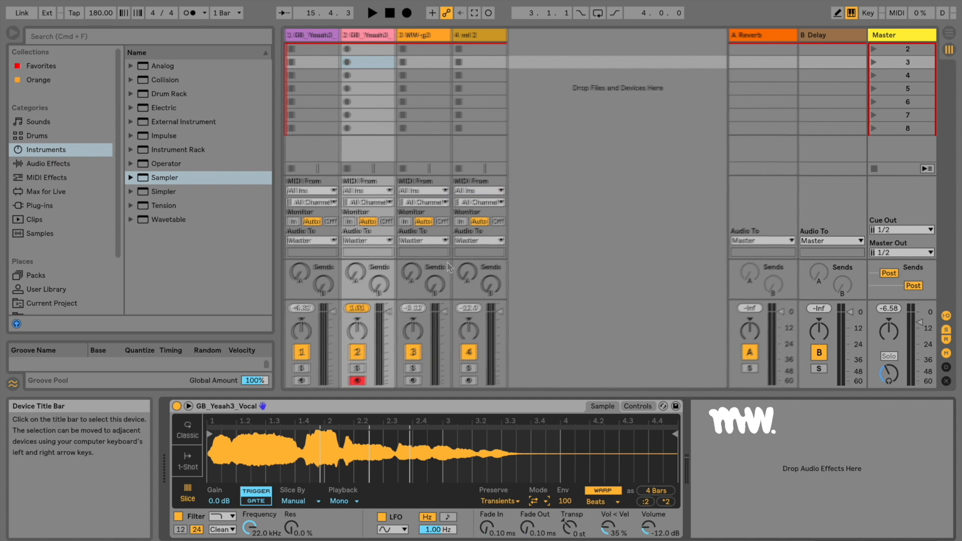
Review the LFO waveshapes, try the tempo-synced rate, return it to Hz, and turn the LFO off.
left_click(404, 530)
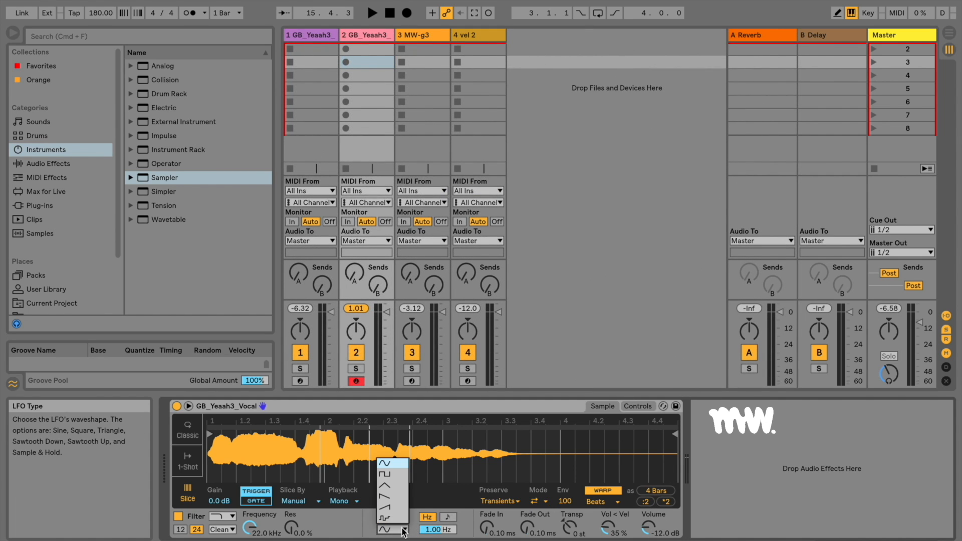
left_click(404, 530)
left_click(448, 518)
left_click(427, 518)
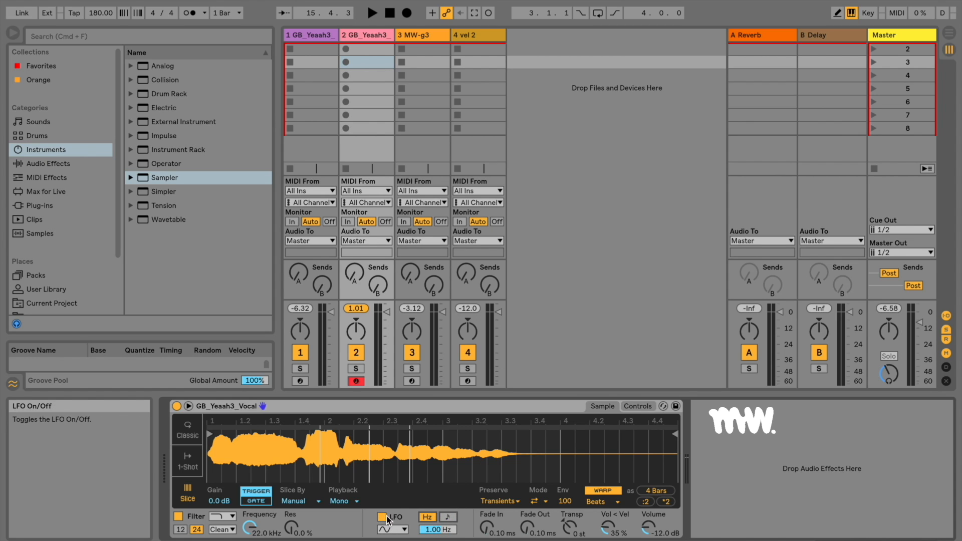
left_click(382, 517)
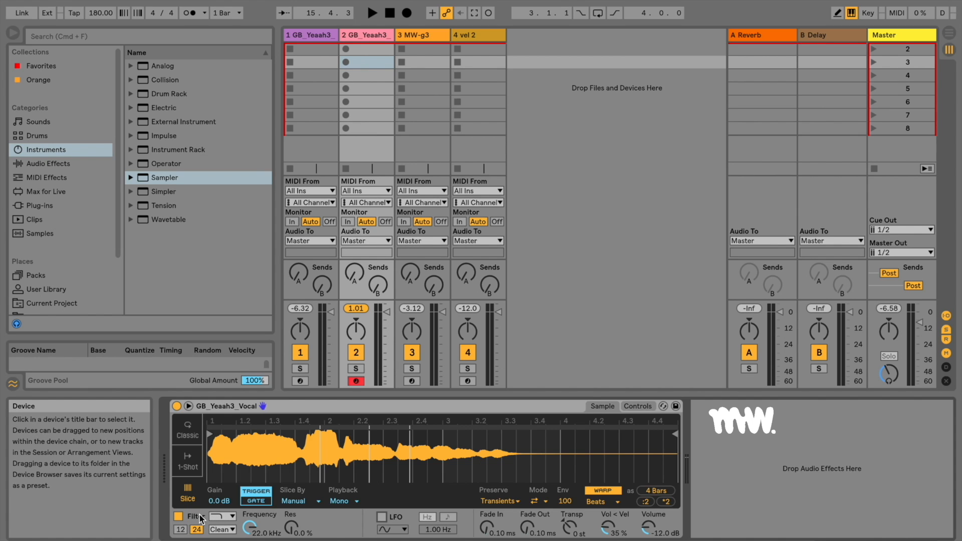
Try the filter's 12 dB slope and another filter type, restoring the 24 dB slope and undoing the type change.
left_click(190, 530)
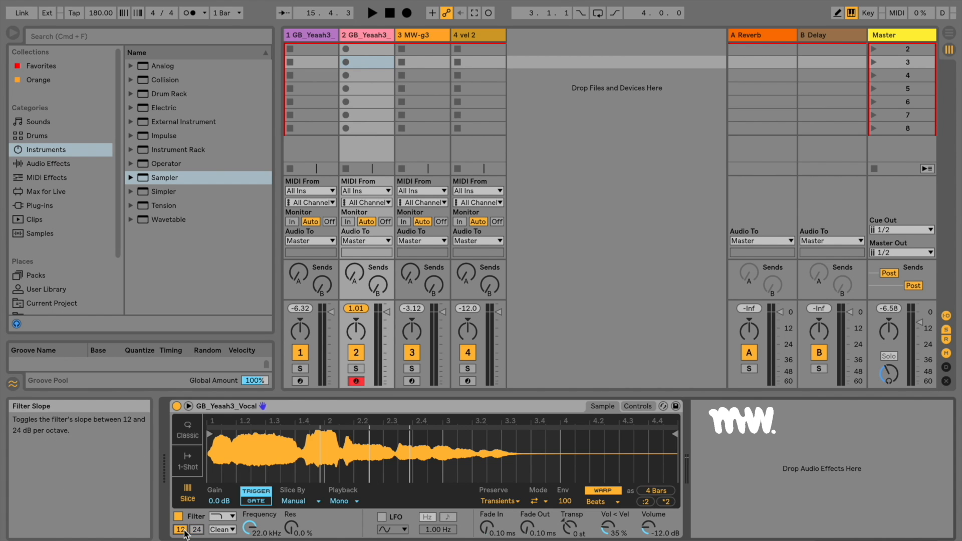
left_click(198, 531)
left_click(220, 530)
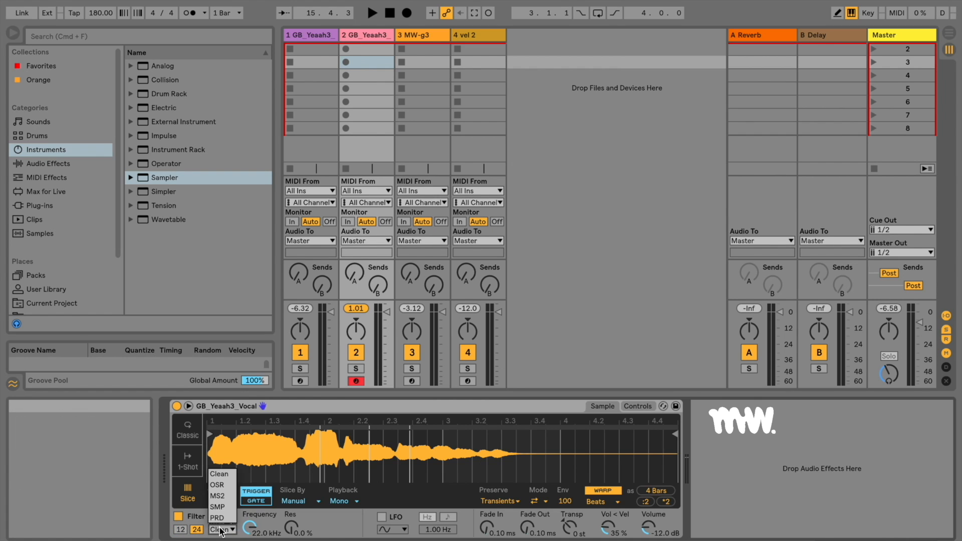
left_click(218, 533)
left_click(222, 516)
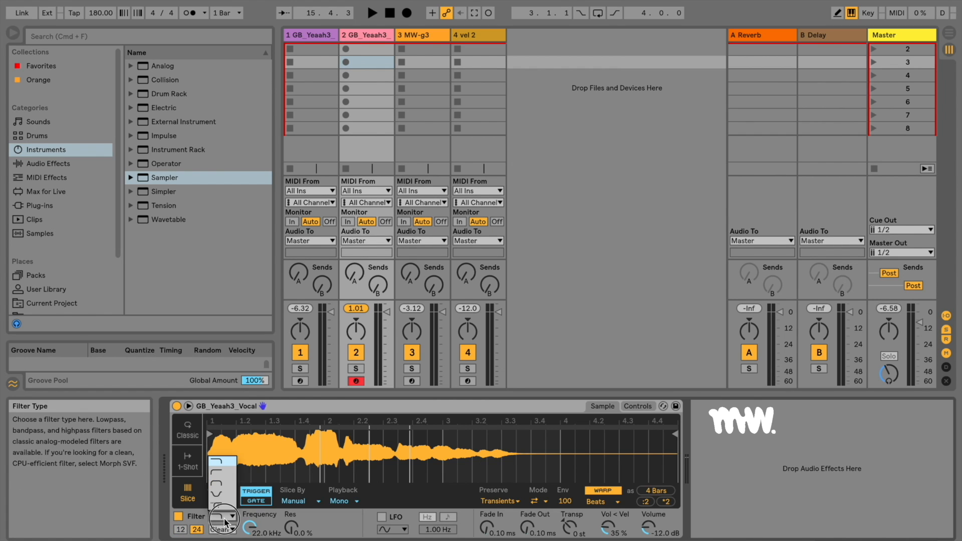
left_click(224, 508)
key("super+z")
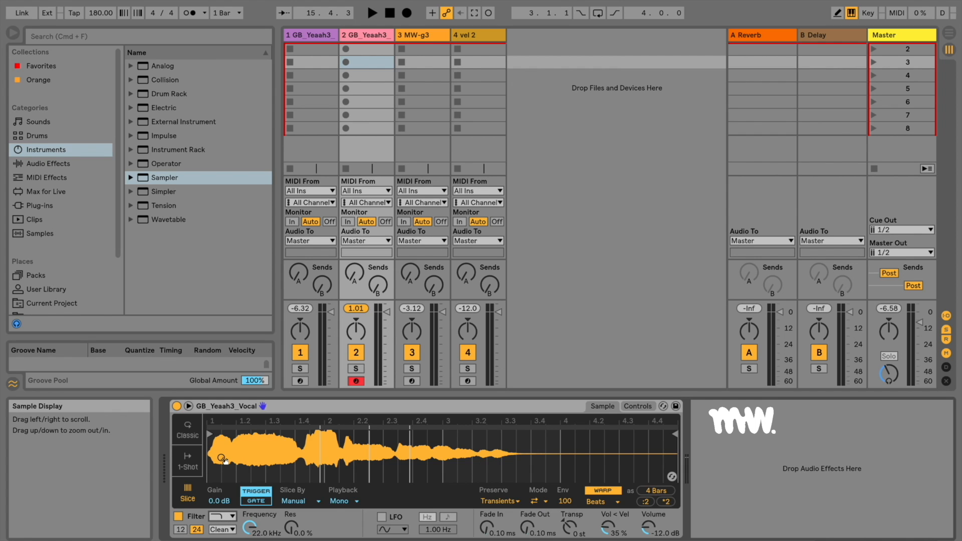
Turn the LFO on and shape Simpler's pitch envelope with a 710 ms decay and -36% sustain.
left_click(637, 409)
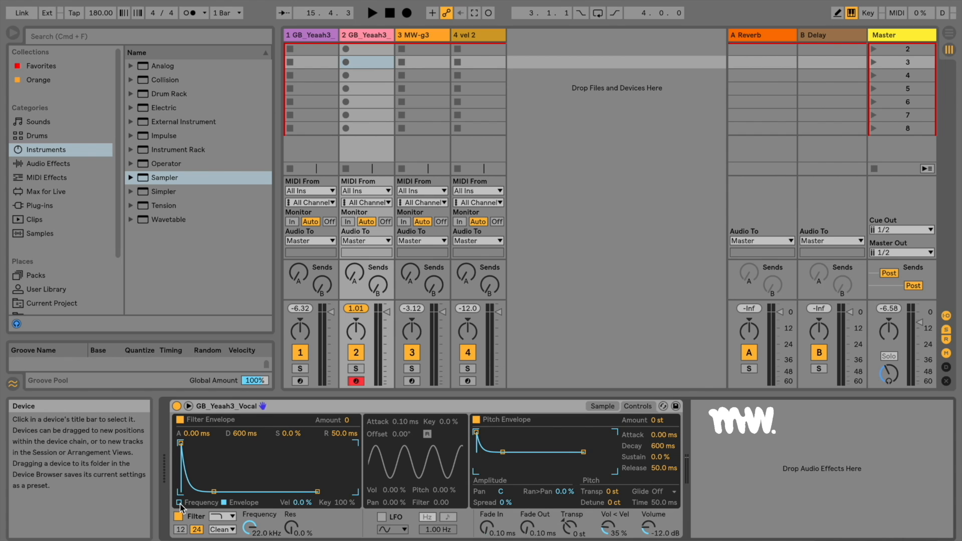
left_click(382, 517)
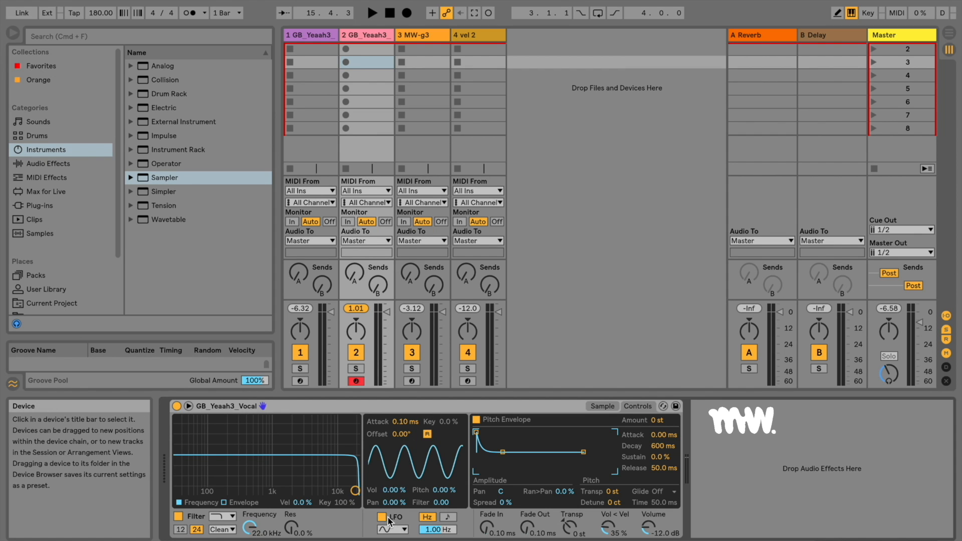
left_click_drag(503, 452, 503, 464)
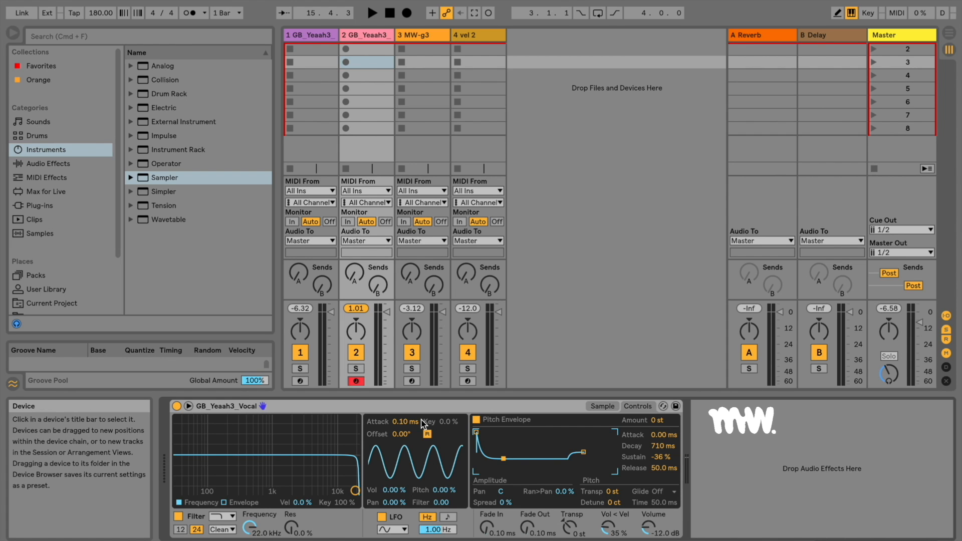
left_click(606, 406)
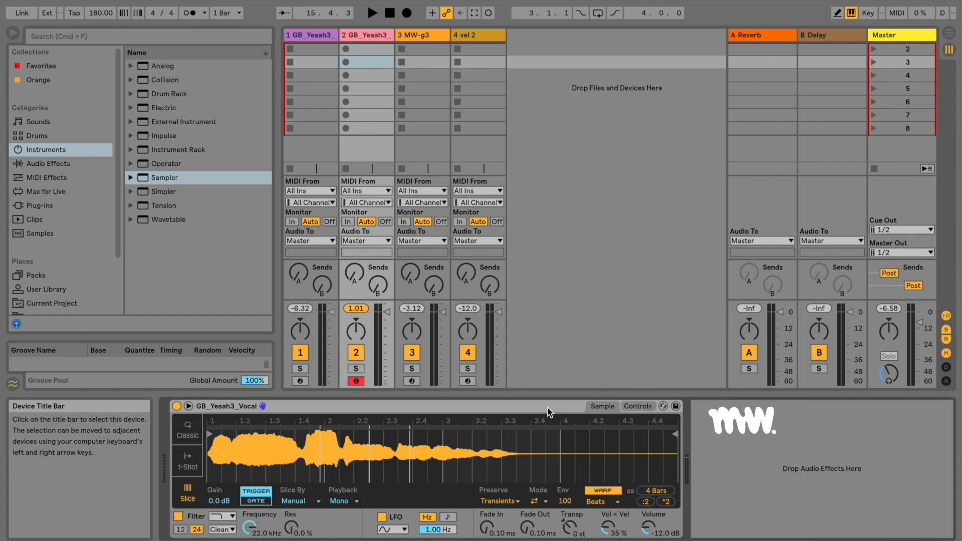
Examine the Simpler-to-Sampler conversion option on track 2 and the Sampler-to-Simpler option on track 1, leaving both devices unconverted.
right_click(517, 409)
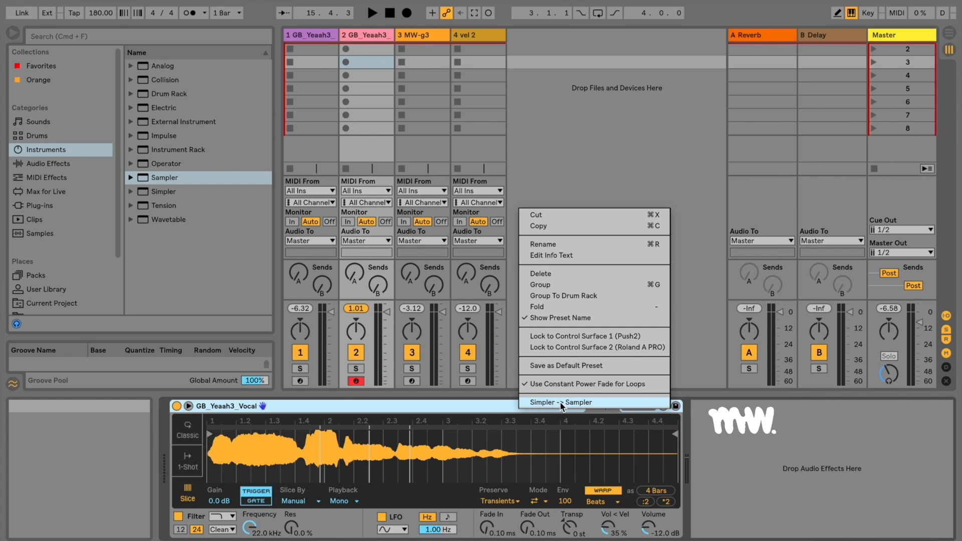
left_click(496, 410)
left_click(320, 35)
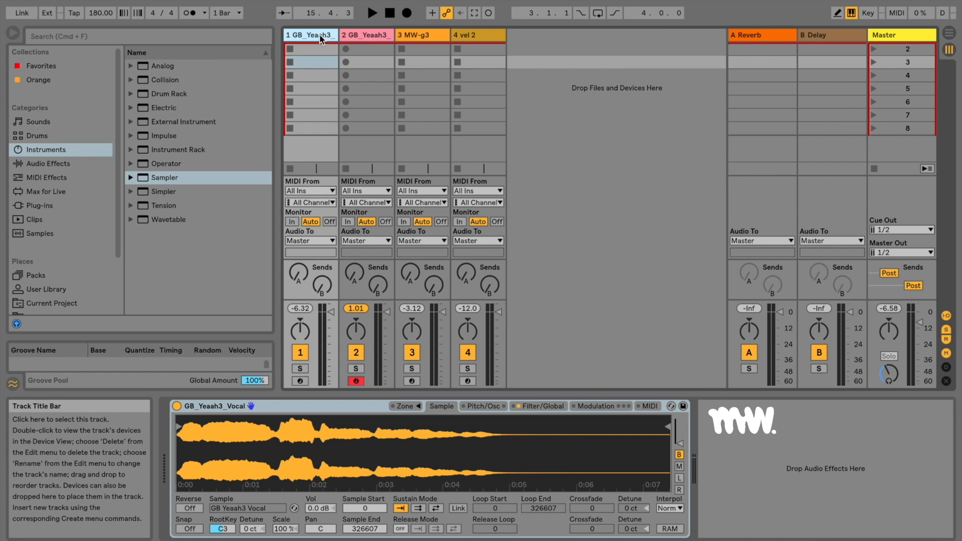
right_click(360, 410)
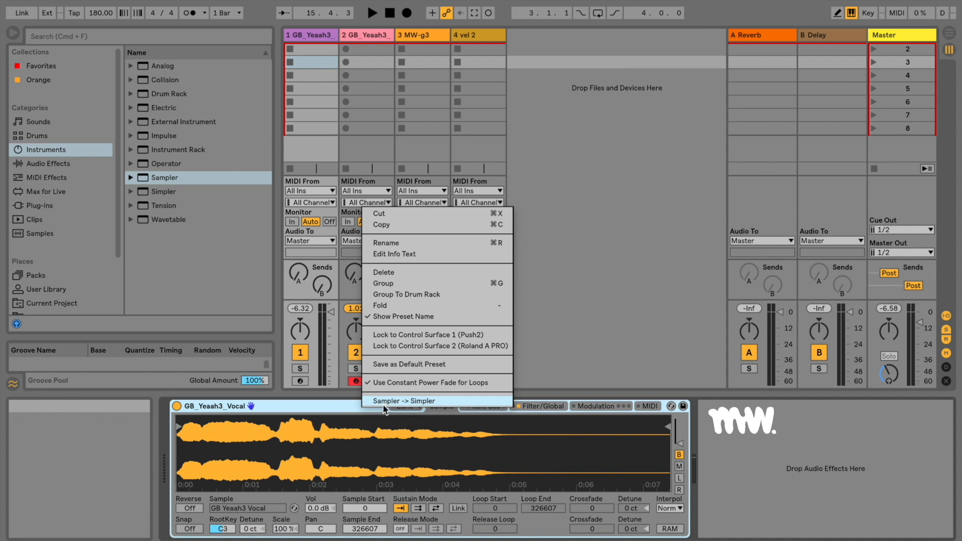
left_click(436, 401)
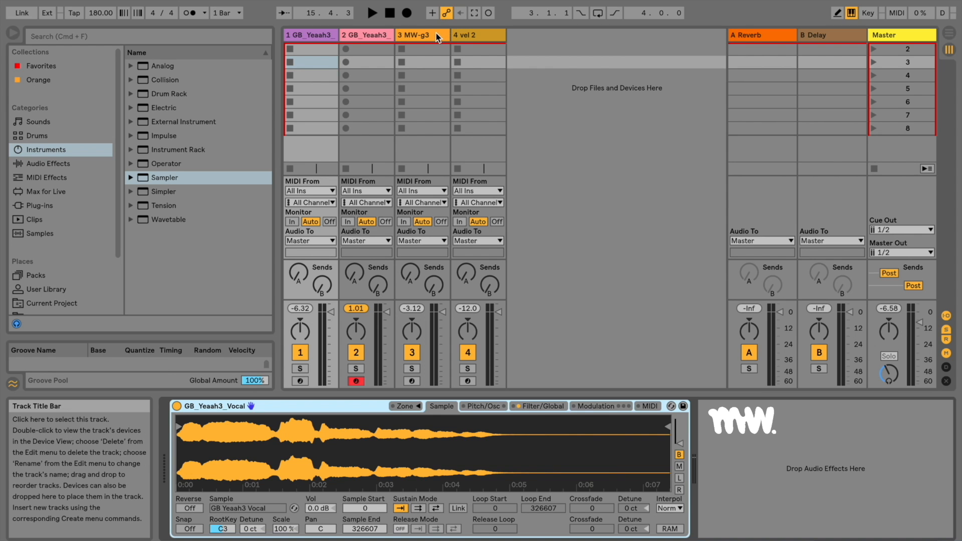
Review the Pitch/Osc, Filter/Global, Modulation and MIDI pages of the Sampler on track 3.
left_click(436, 34)
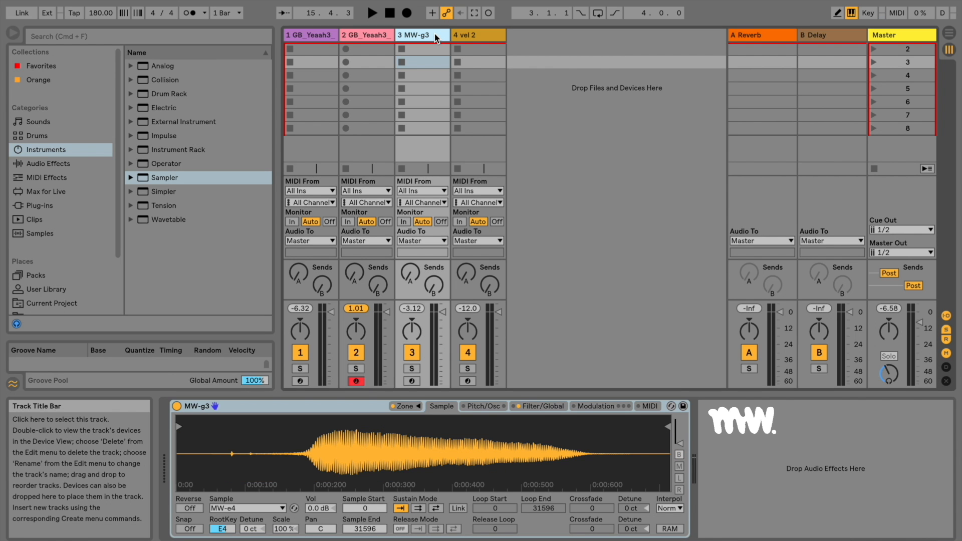
left_click(502, 407)
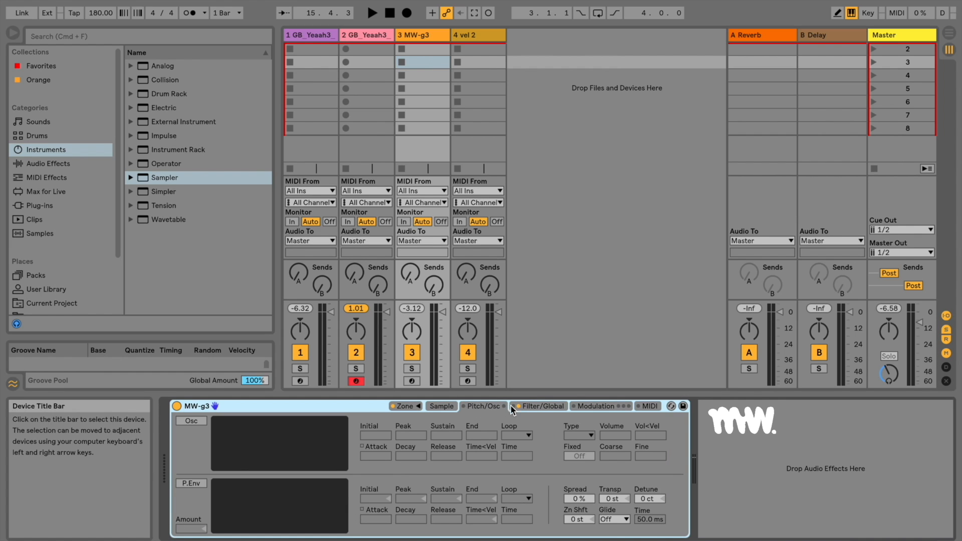
left_click(527, 407)
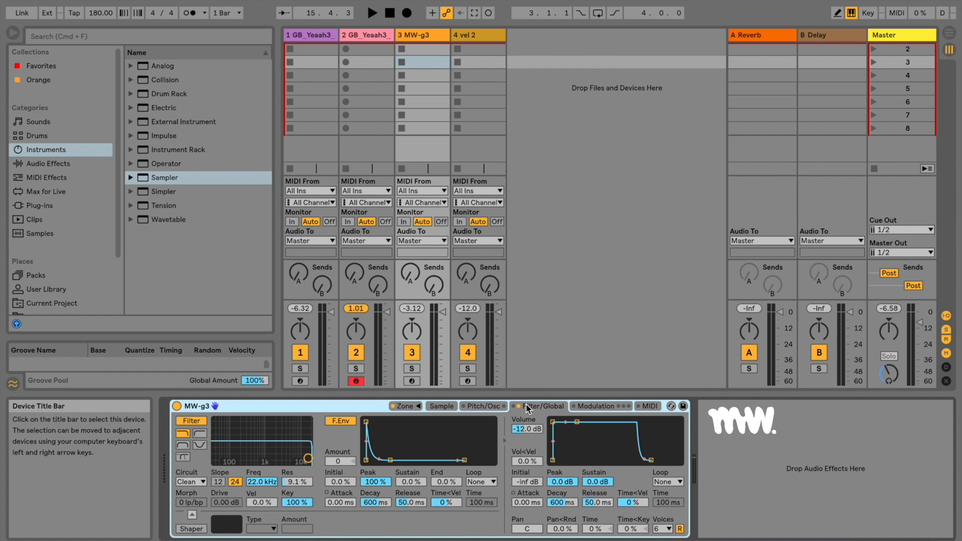
left_click(600, 407)
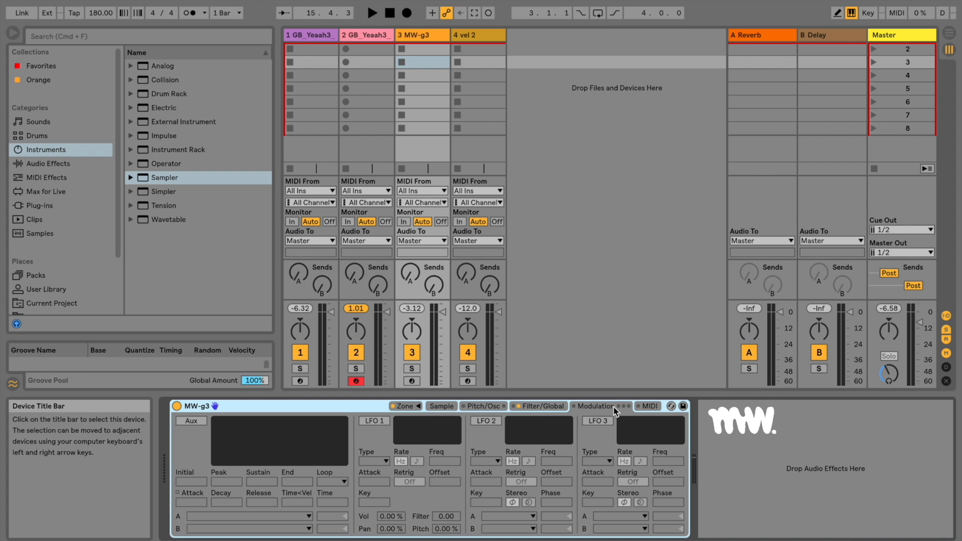
left_click(649, 407)
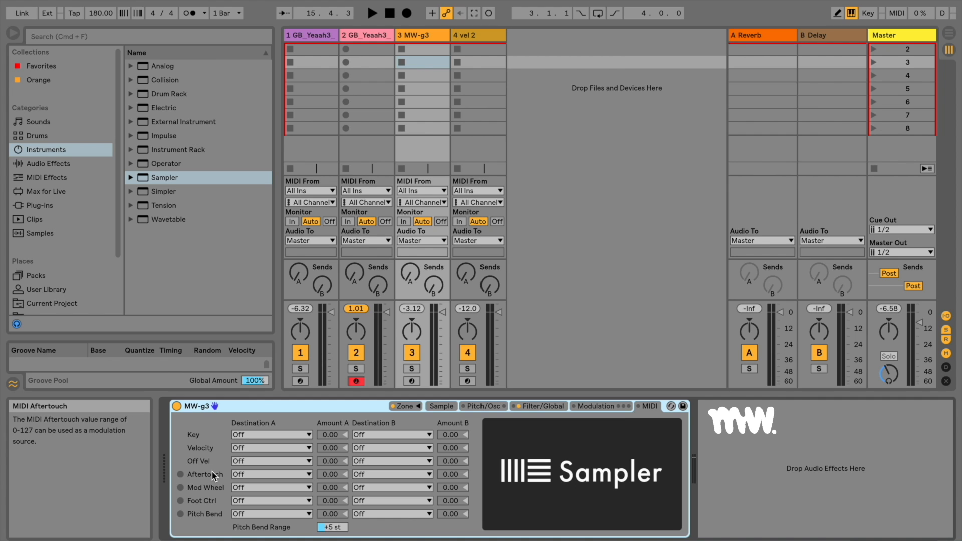
Look through the modulation destinations available for Aftertouch, leave it off, and return to the sample waveform.
left_click(246, 475)
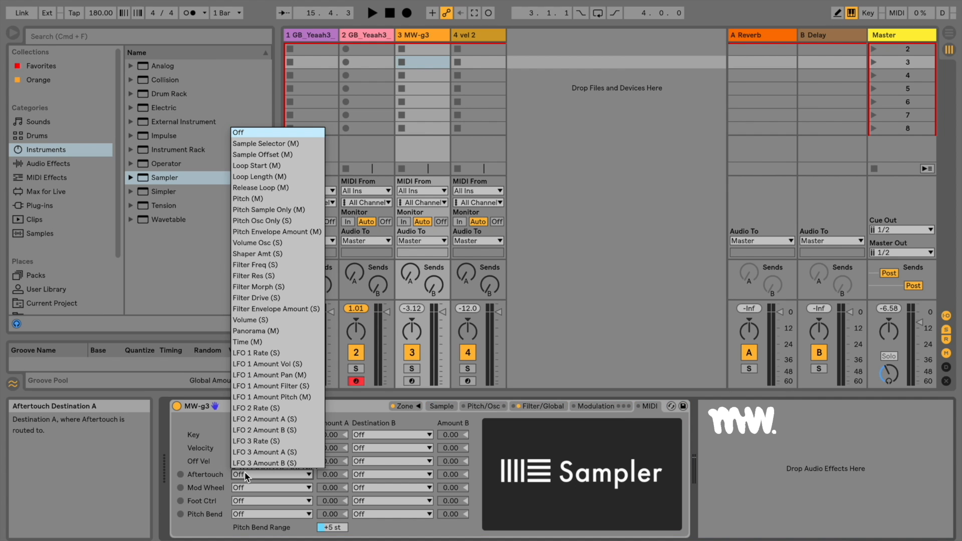
left_click(245, 474)
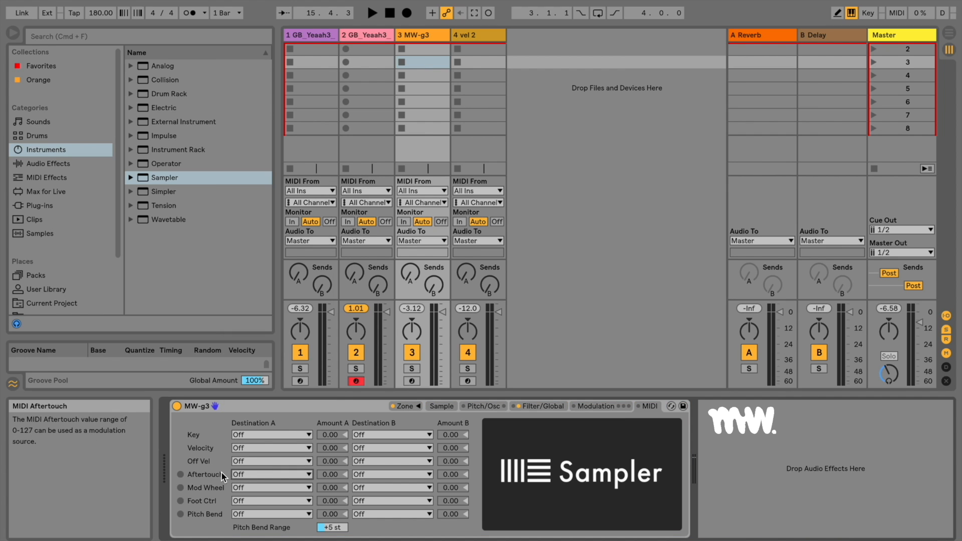
left_click(248, 474)
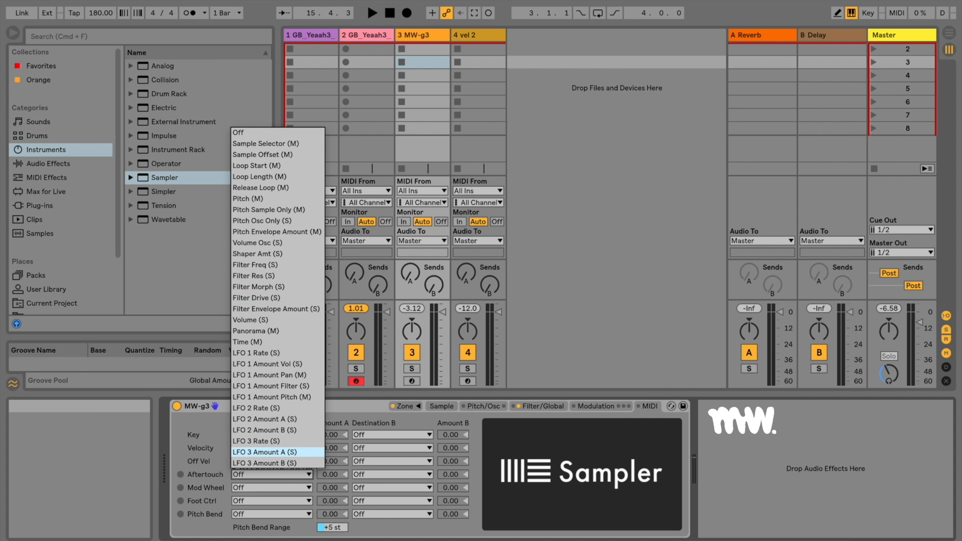
left_click(437, 406)
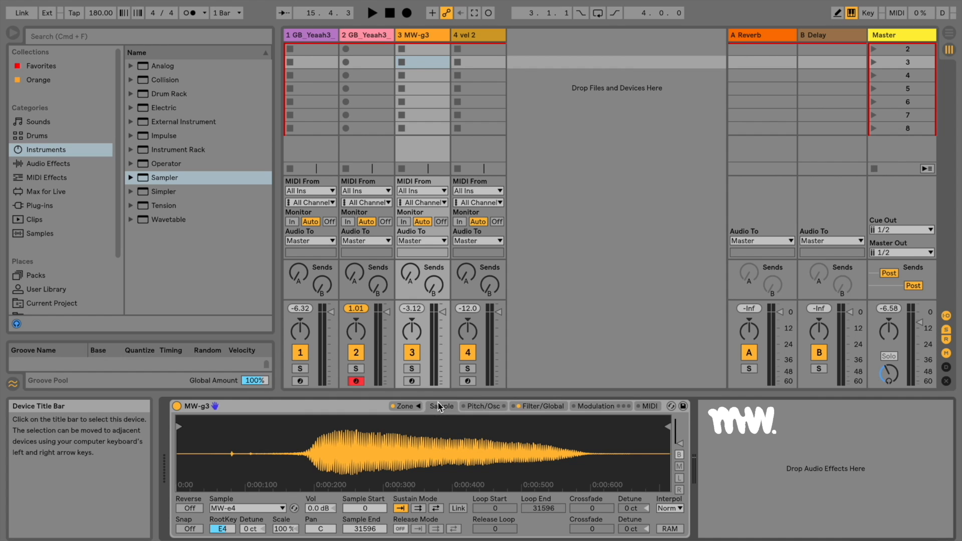
Examine the Zone Editor of track 3's Sampler, with its sample layers and their key zones.
left_click(406, 406)
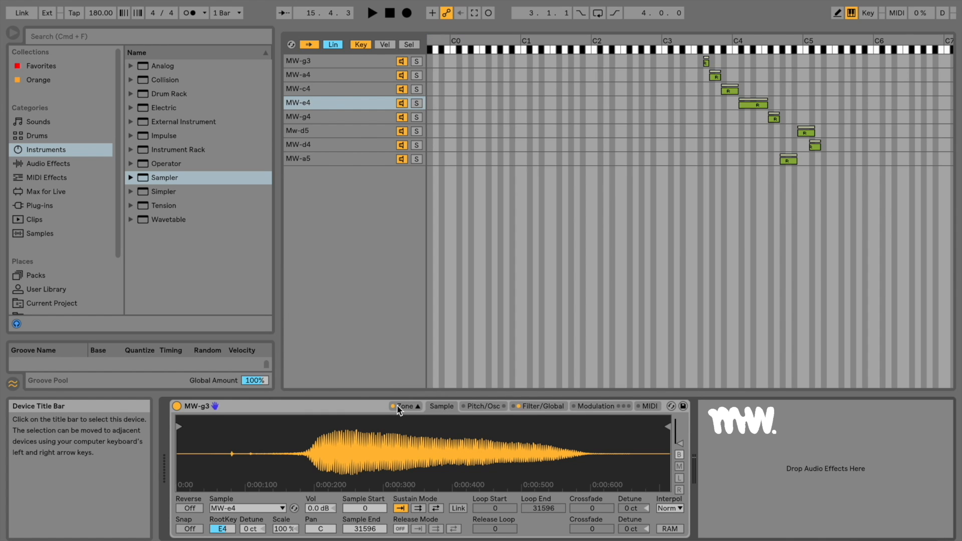
left_click(760, 371)
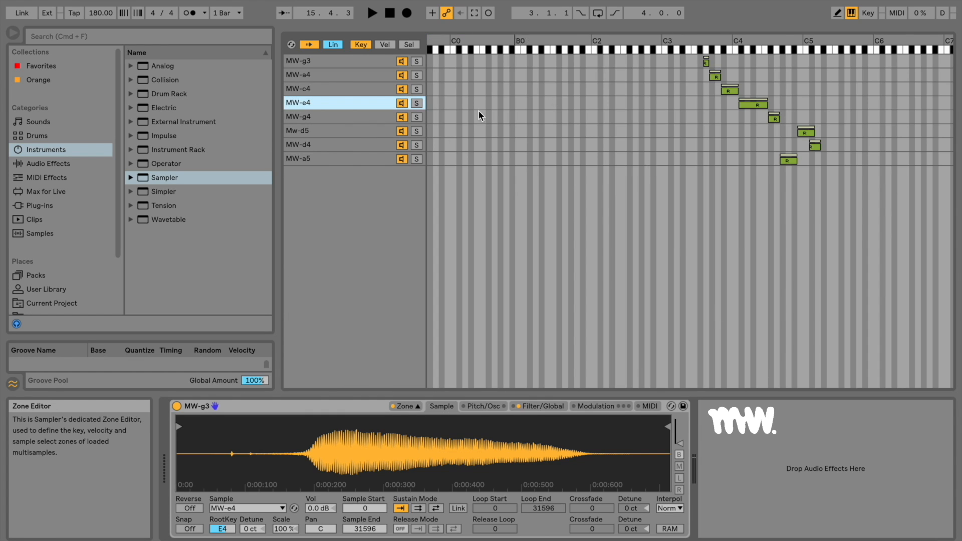
left_click(416, 407)
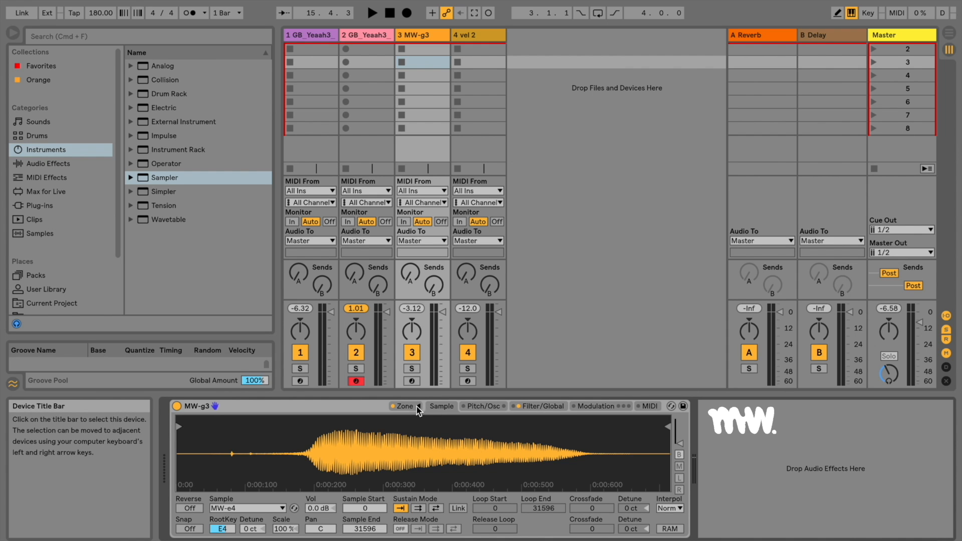
left_click(418, 406)
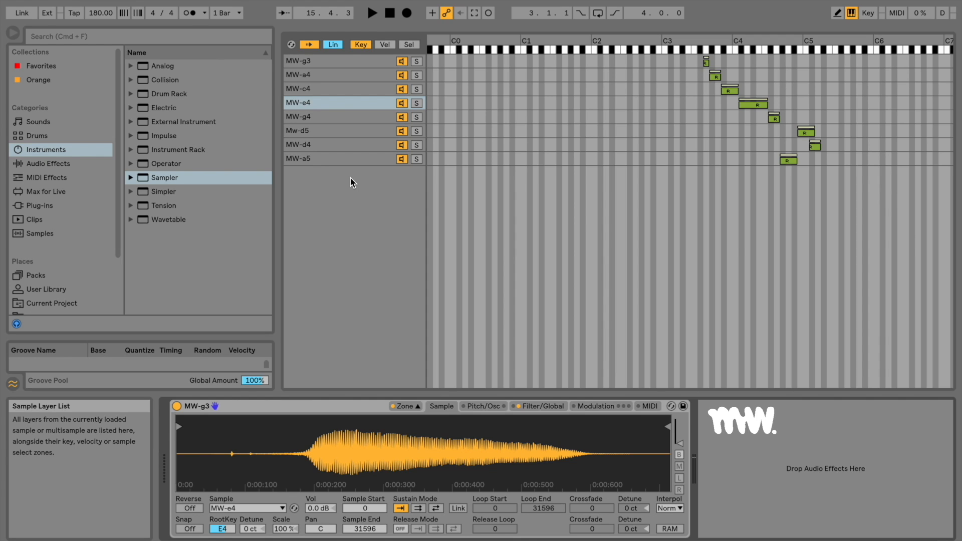
left_click(373, 65)
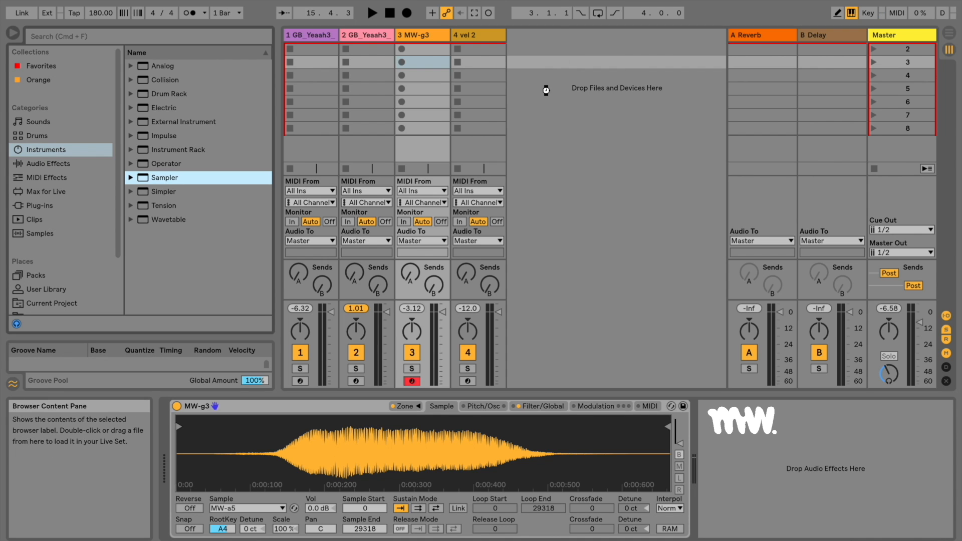
Add a new track with an empty Sampler and load MW-c4.mp3 from the current project into it.
left_click_drag(164, 178, 545, 89)
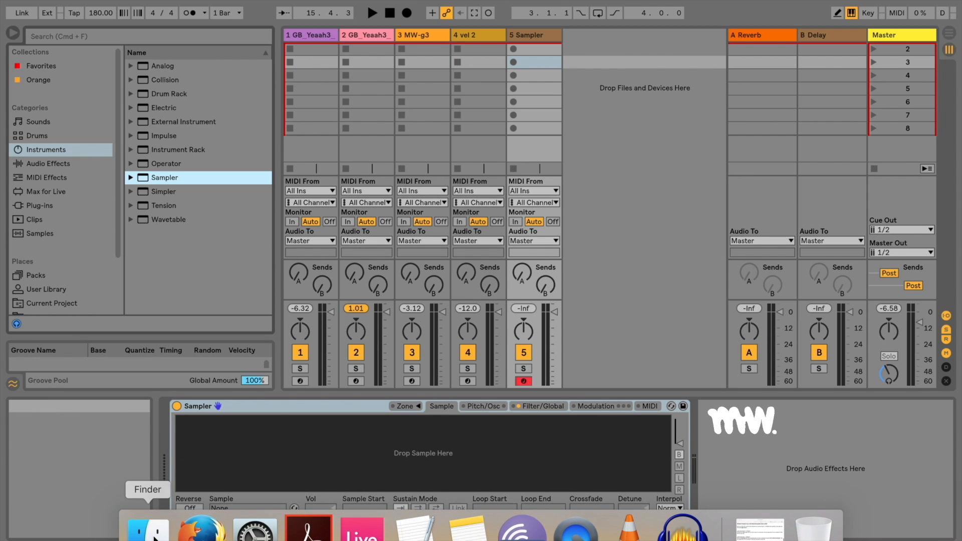
left_click(51, 290)
left_click(45, 275)
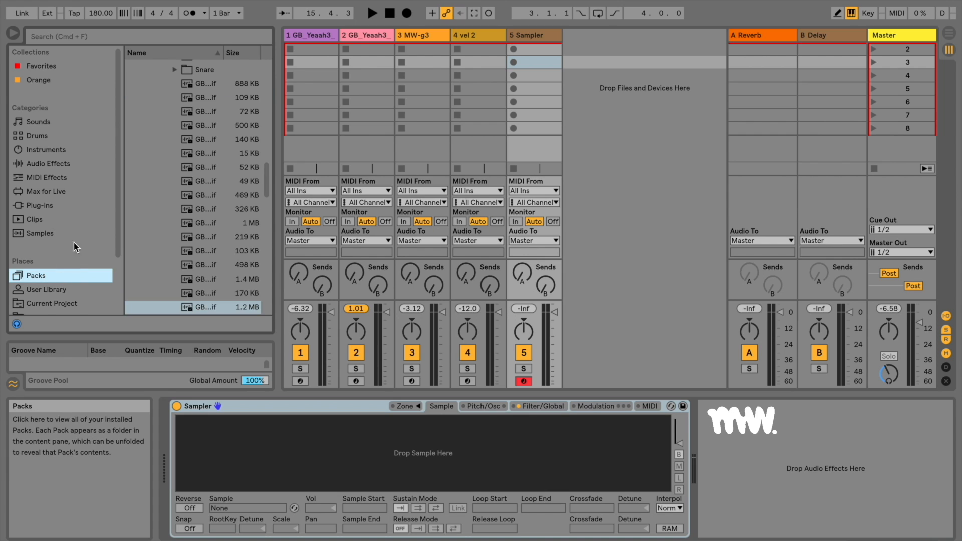
left_click(52, 303)
left_click(221, 233)
left_click_drag(179, 238, 454, 457)
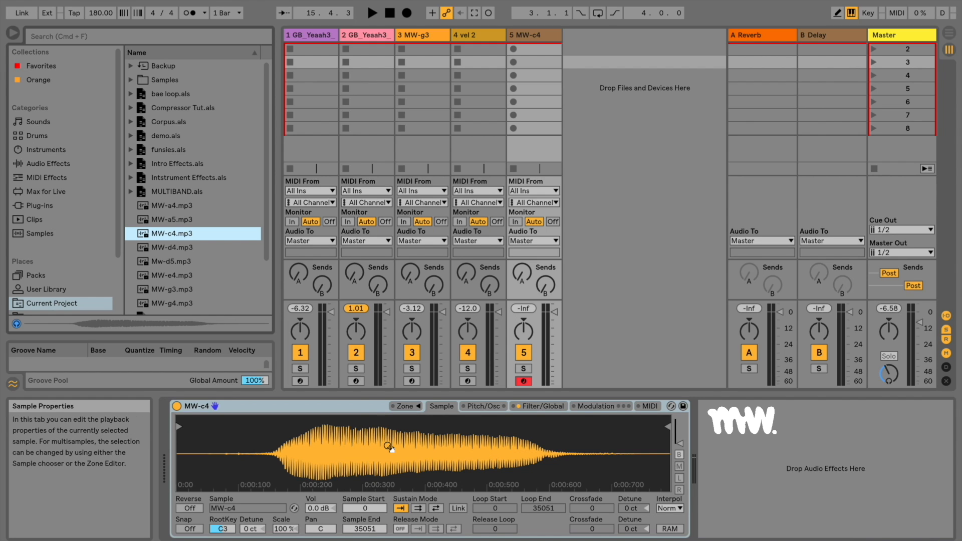
Audition the MW-c4 sample by playing C repeatedly, followed by E, G and the C above.
key("a")
key("a")
key("a")
key("a")
key("a")
key("a")
key("a")
key("a")
key("a")
key("a")
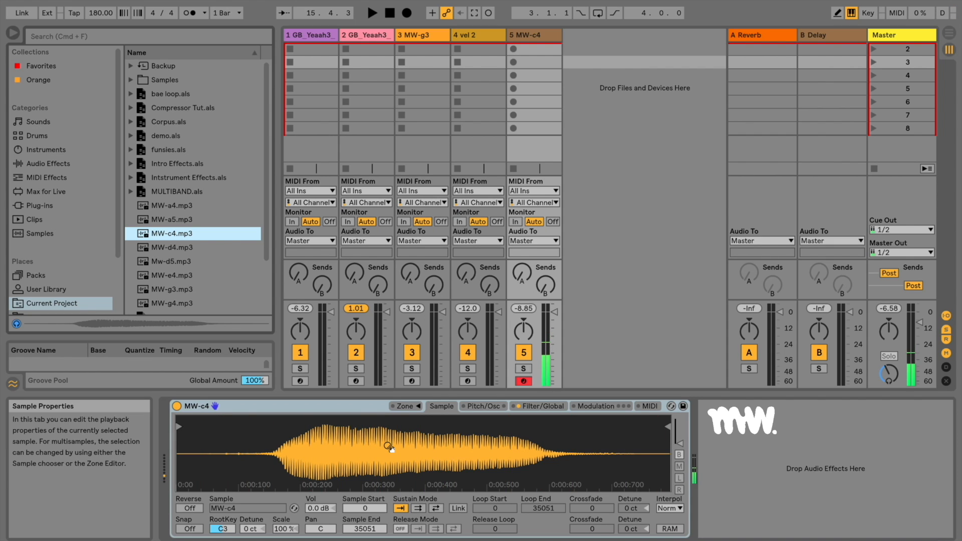
key("a")
key("d")
key("g")
key("k")
key("k")
key("d")
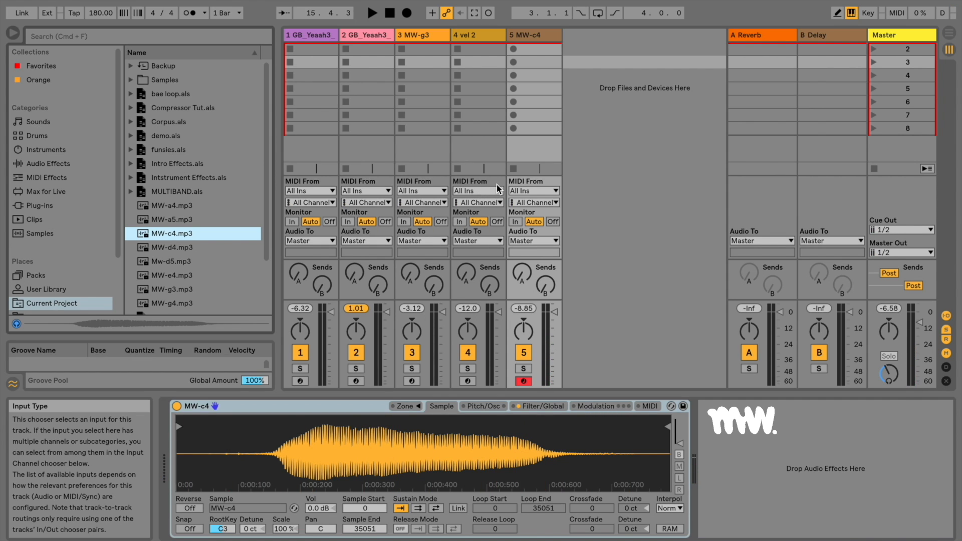
Arm track 3 for playing and show its Sampler's Zone Editor.
left_click(485, 38)
left_click(413, 381)
left_click(412, 405)
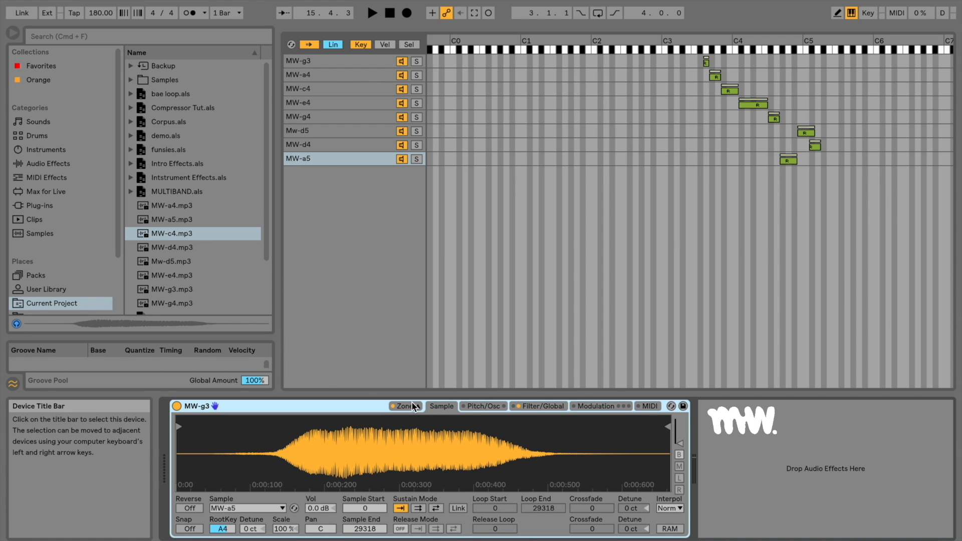
Play a run of different notes to hear which multisample layer each one triggers.
key("k")
key("f")
key("h")
key("j")
key("semicolon")
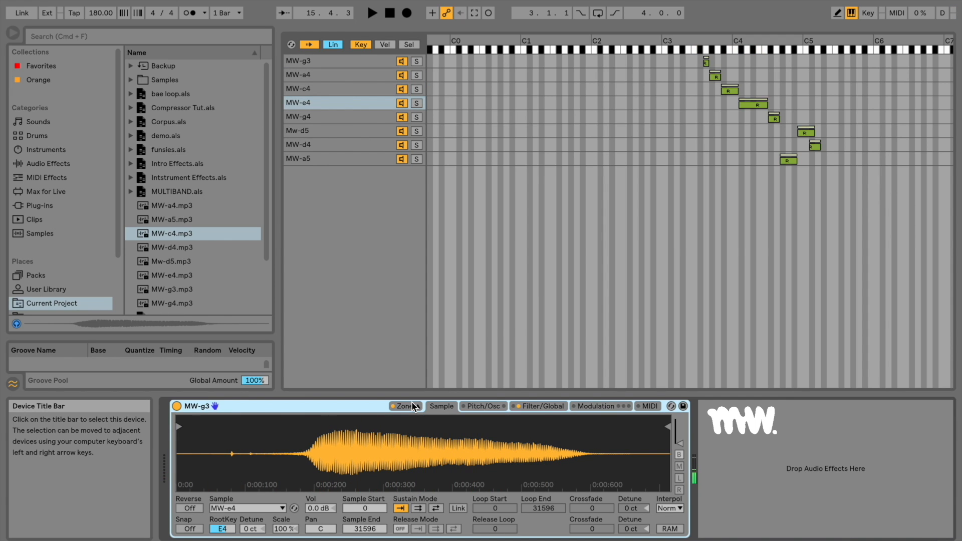
key("k")
key("l")
Shorten the MW-e4 key zone by raising its lower edge about two semitones.
left_click(741, 105)
left_click_drag(741, 105, 753, 106)
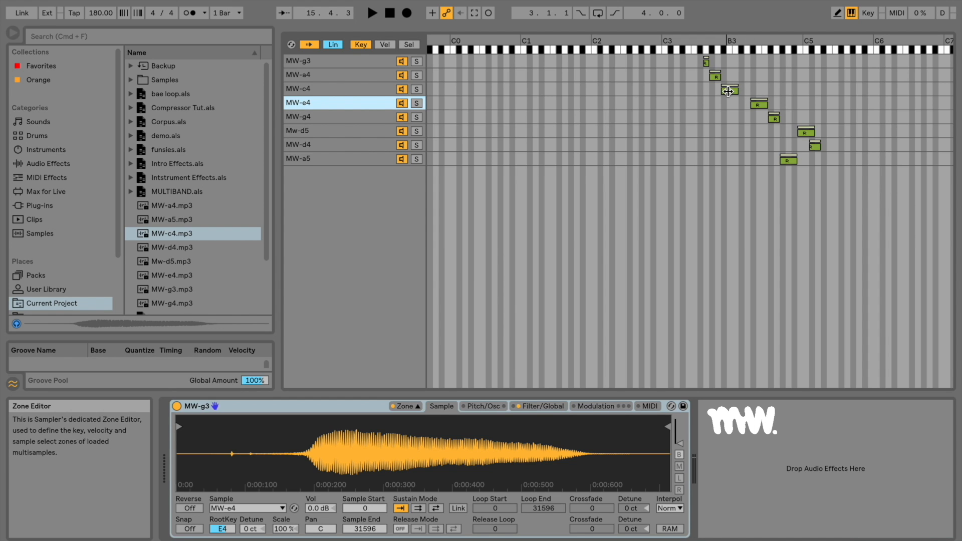
Try stretching the MW-c4 key zone across the whole keyboard range, and undo both edge changes.
left_click(726, 89)
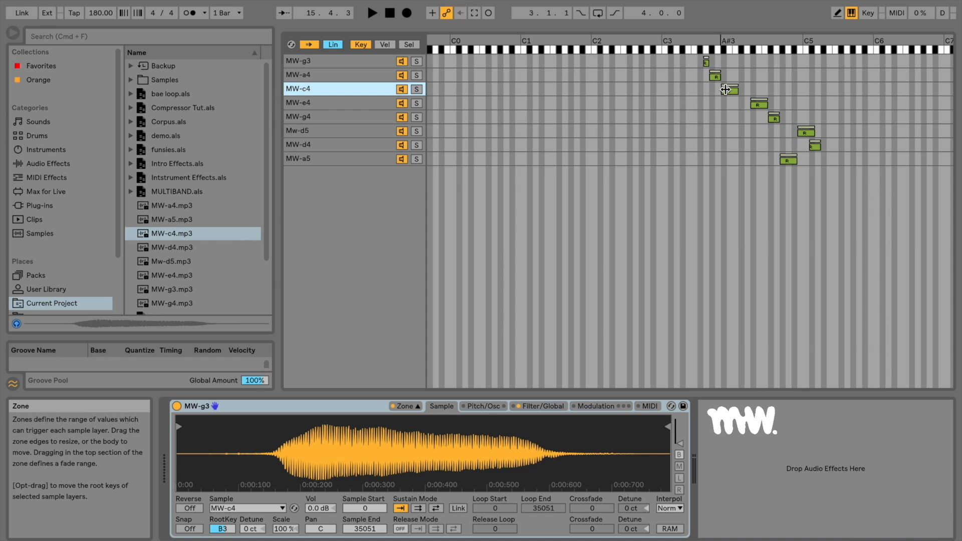
left_click_drag(726, 90, 351, 91)
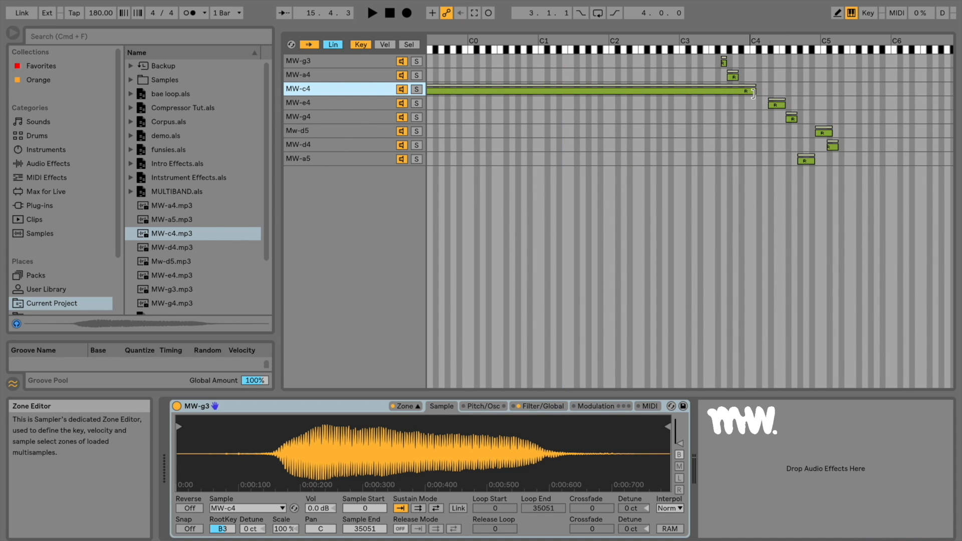
left_click_drag(754, 94, 960, 98)
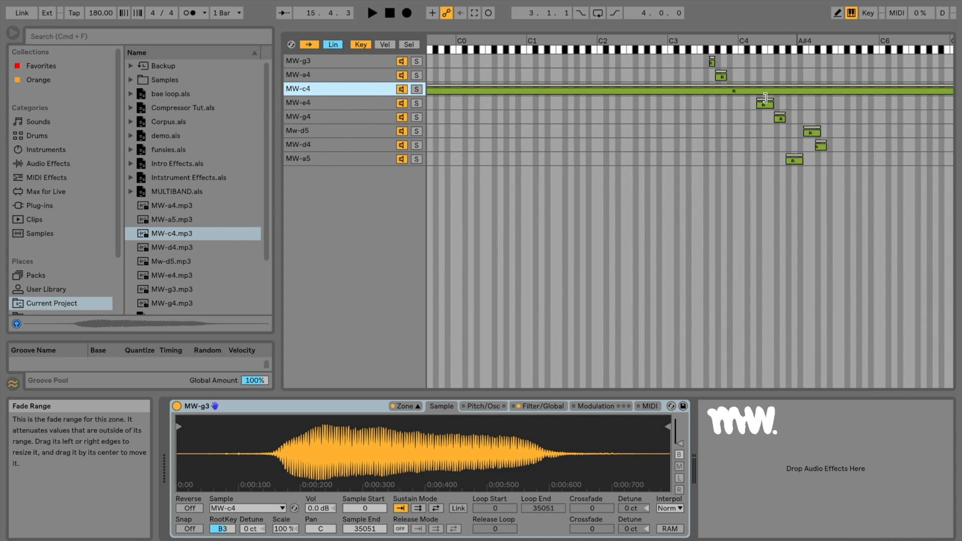
key("super+z")
key("super+z")
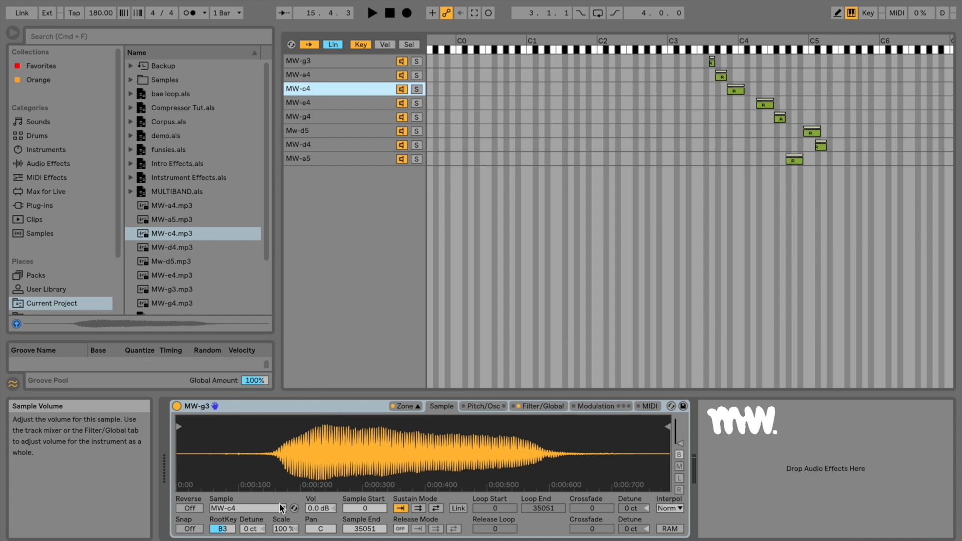
Show the velocity zones and raise the lower velocity limit of MW-g3 to about 40.
left_click_drag(215, 523, 226, 534)
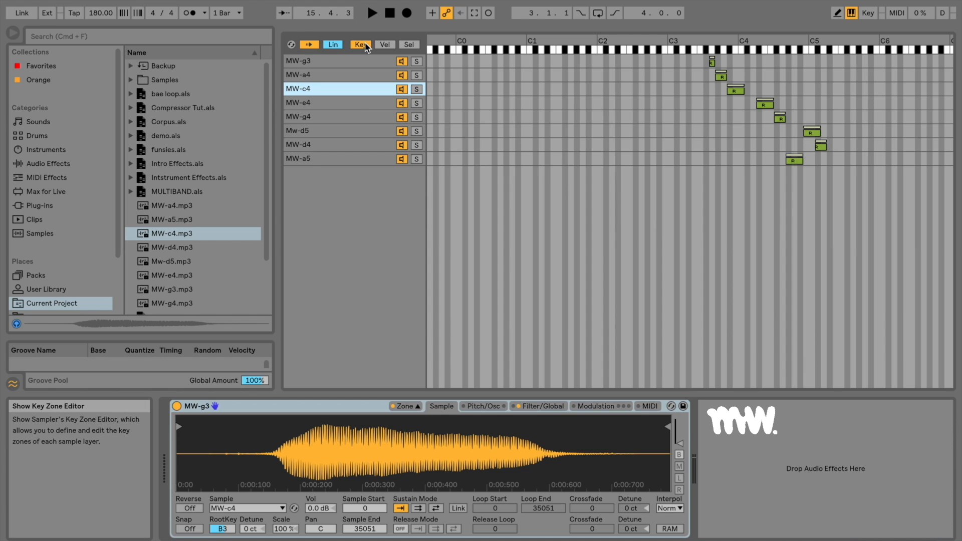
left_click(386, 44)
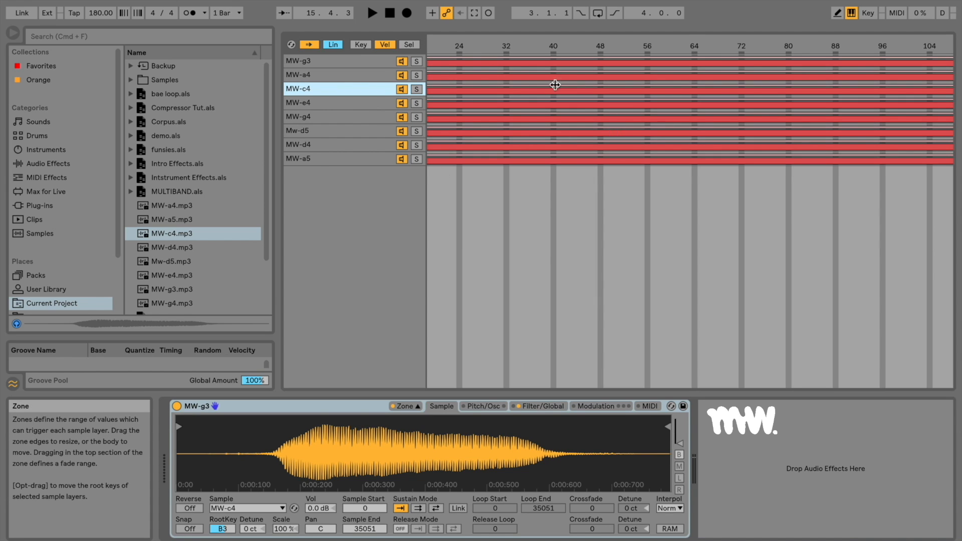
scroll(455, 52, "left", 5)
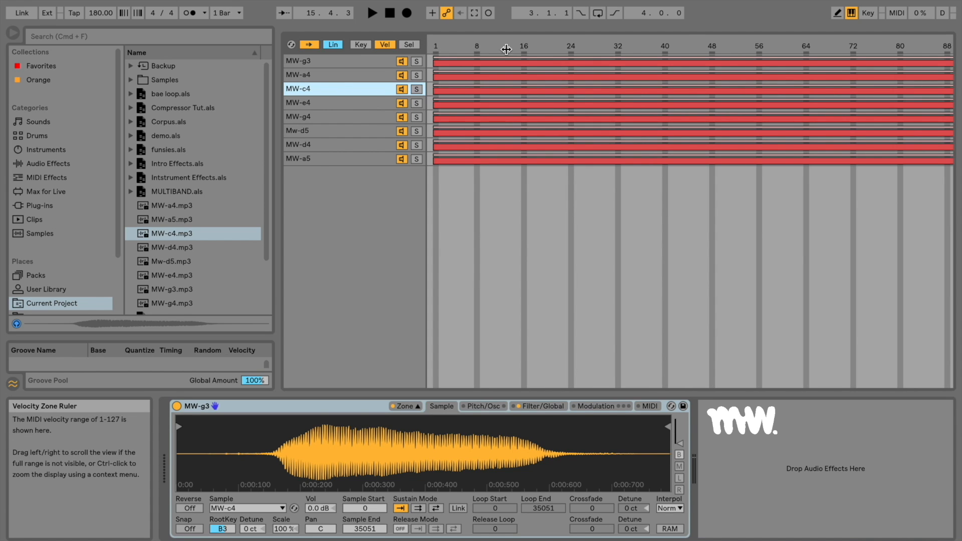
left_click_drag(587, 46, 565, 91)
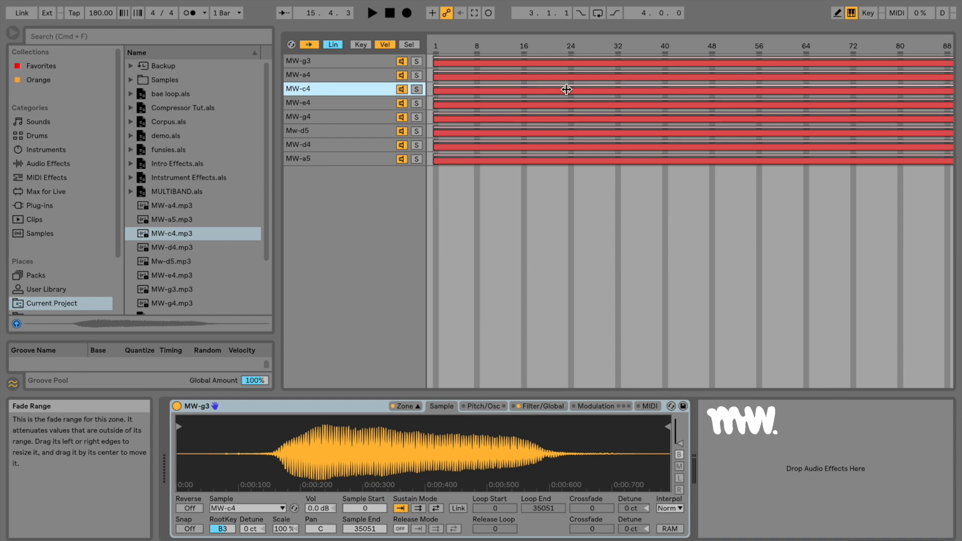
left_click_drag(434, 62, 647, 63)
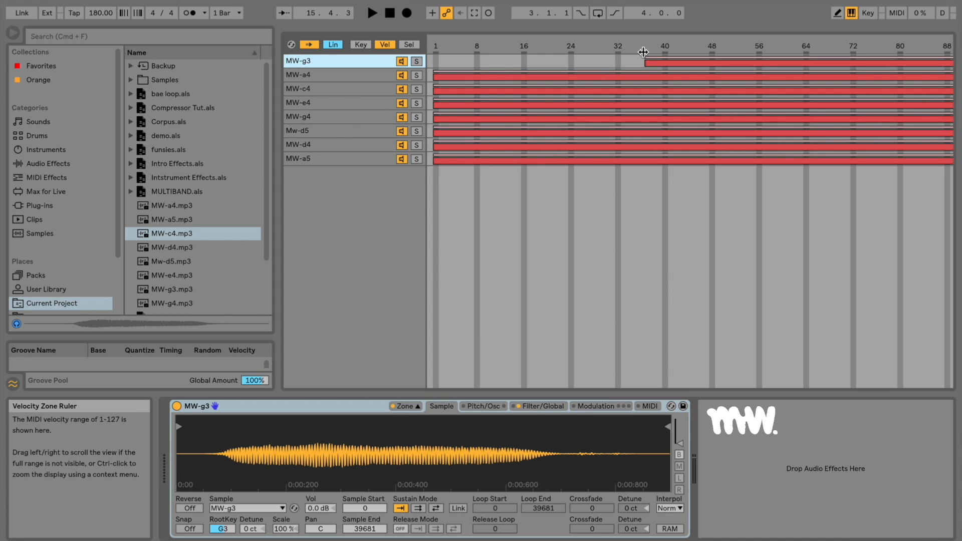
left_click_drag(645, 61, 665, 61)
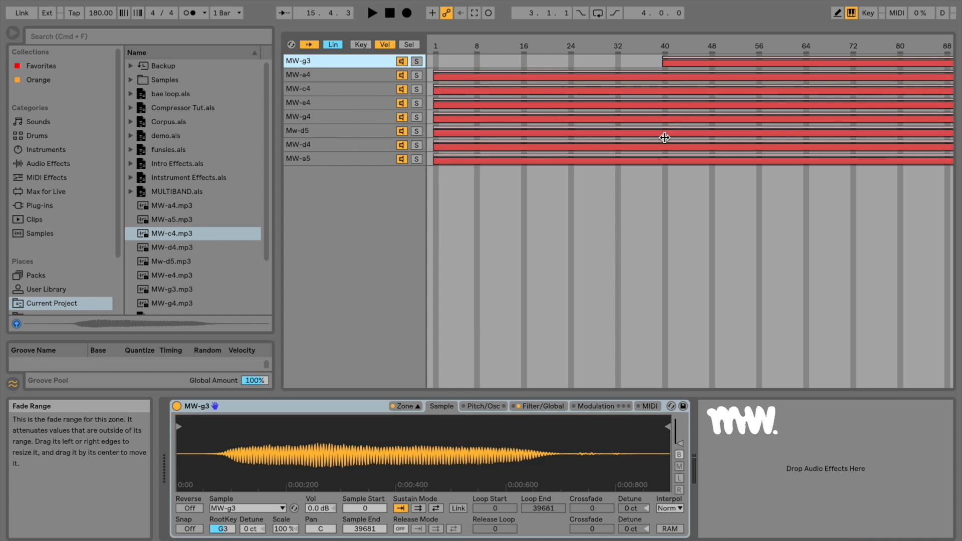
Extend the MW-g3 velocity zone back down to its full range and switch to the key zones.
scroll(664, 135, "right", 5)
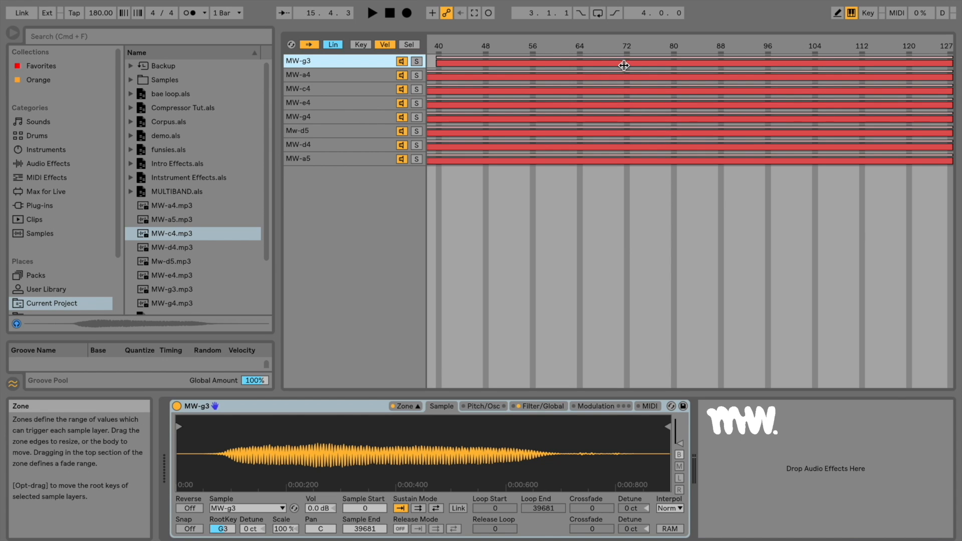
scroll(494, 64, "left", 10)
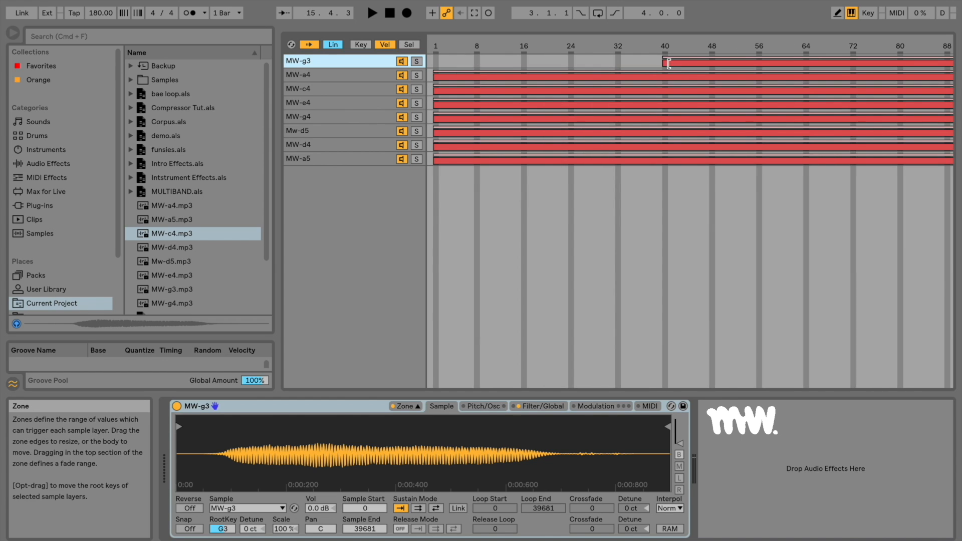
left_click_drag(665, 64, 366, 61)
left_click(366, 46)
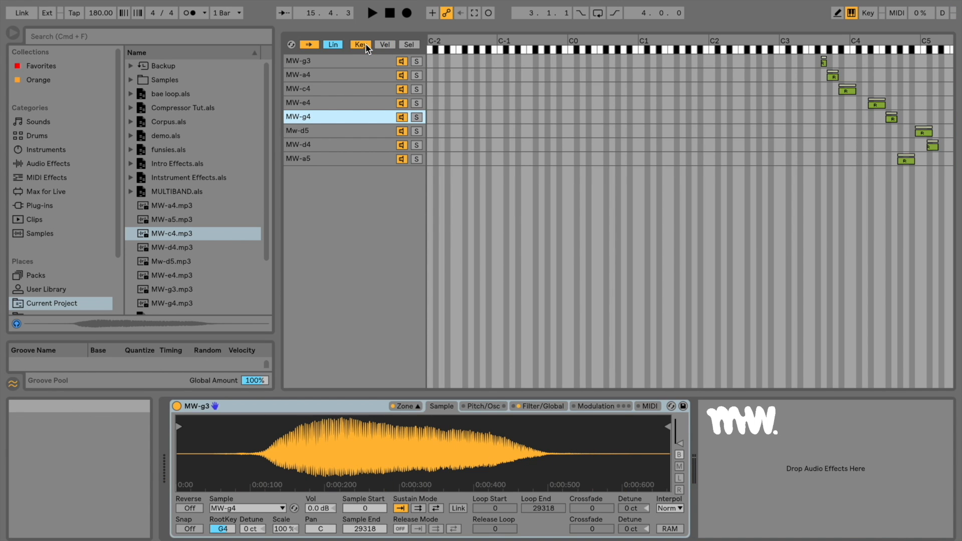
Raise the MW-g4 sample's volume to 3.1 dB and close the zone editor.
mouse_move(327, 508)
left_mouse_down()
mouse_move(326, 441)
mouse_move(326, 538)
mouse_move(327, 488)
mouse_move(326, 510)
left_mouse_up()
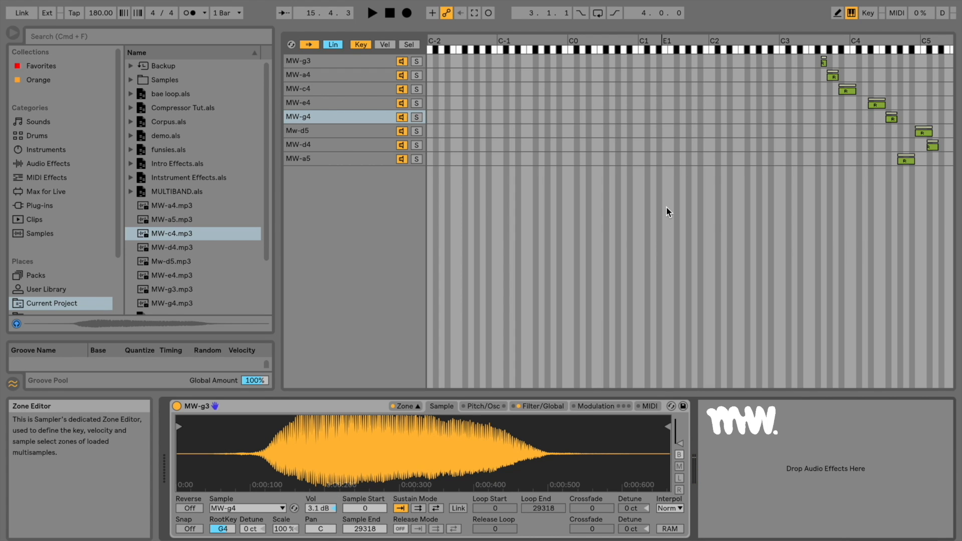
left_click(406, 408)
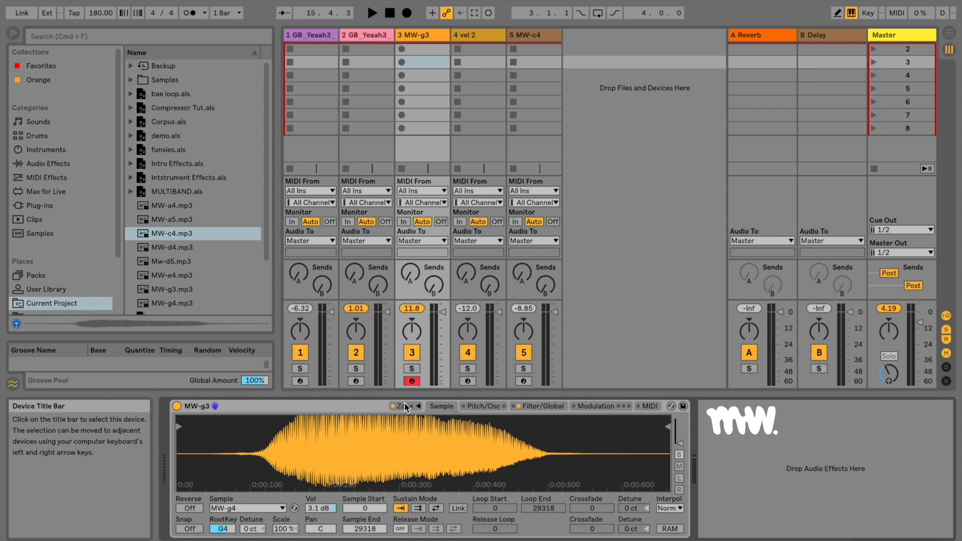
Open the zone editor for the vel 2 instrument and examine the velocity zones of its two layers.
left_click(406, 407)
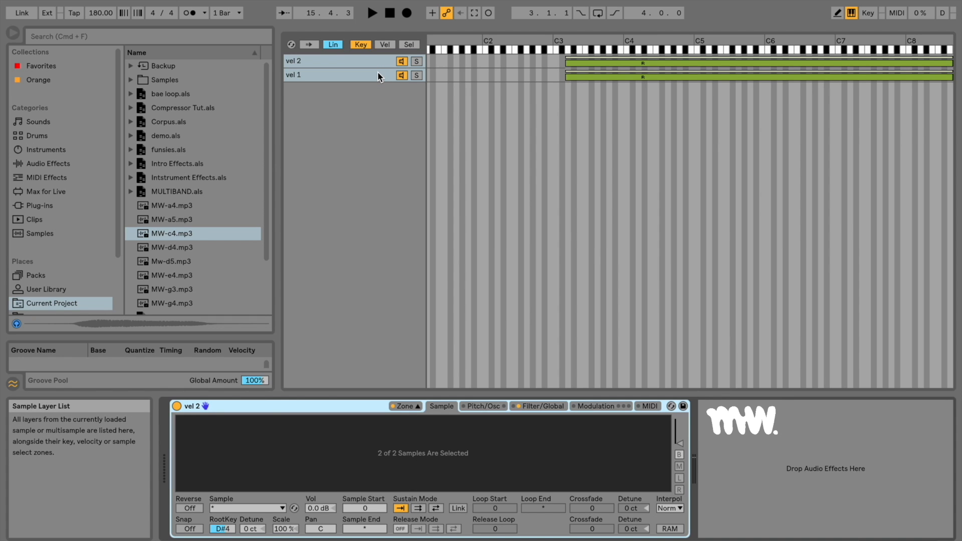
left_click(386, 45)
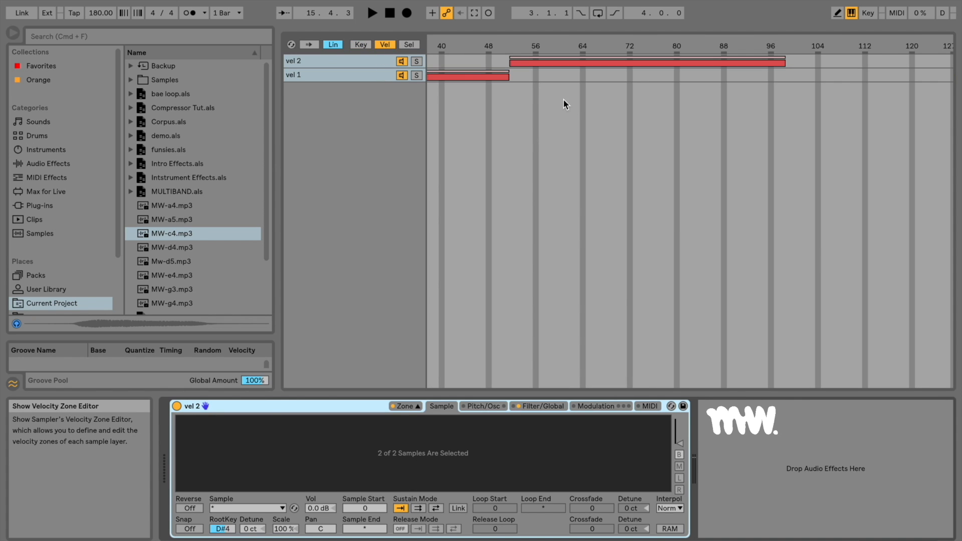
scroll(720, 111, "right", 2)
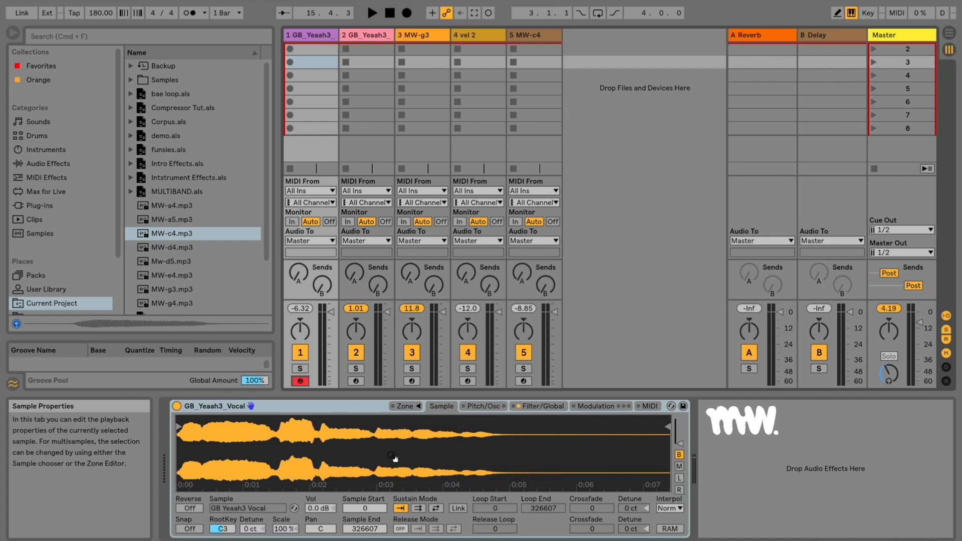
Try reversed playback of GB_Yeaah3_Vocal with a test note, and turn Reverse back off.
left_click(194, 508)
key("g")
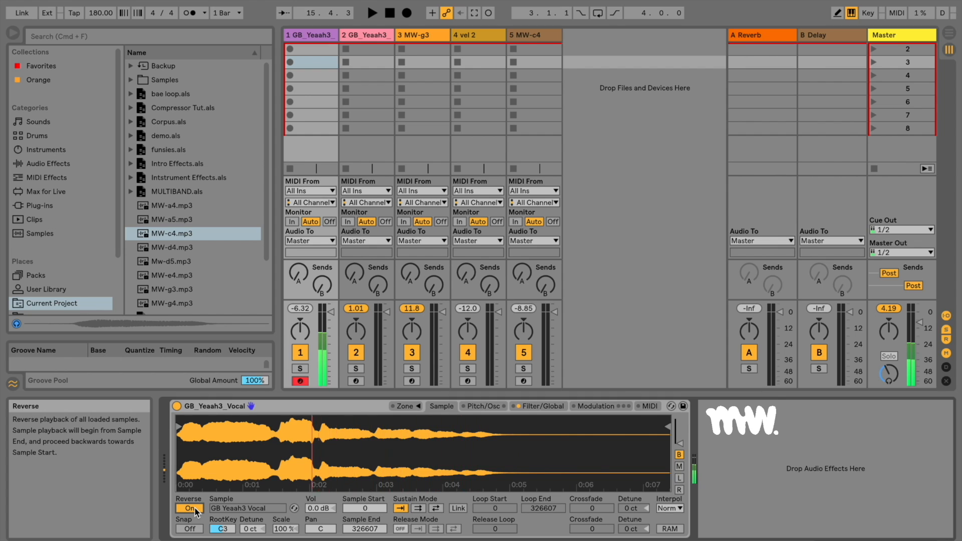
left_click(193, 508)
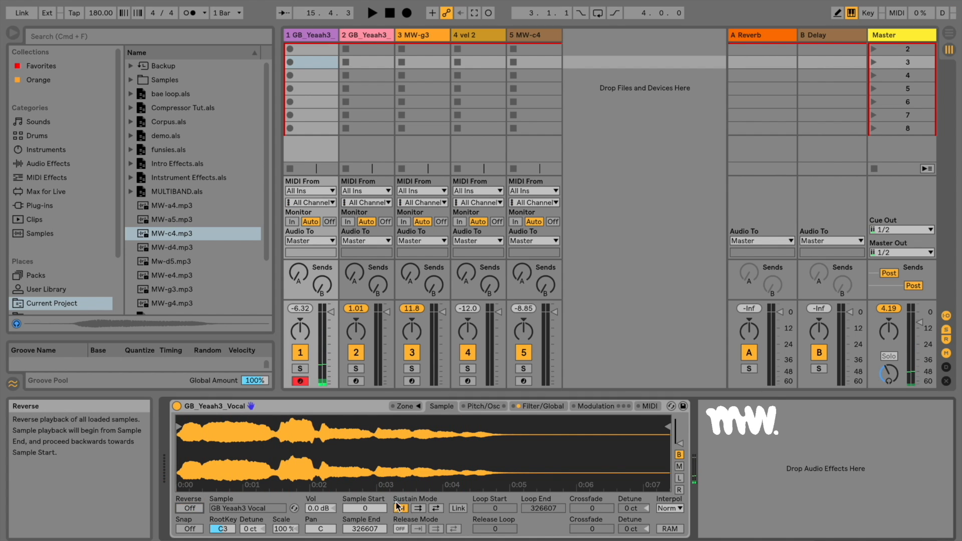
Trim GB_Yeaah3_Vocal to a sample start of 47560 and a sample end of 58236, auditioning it with a note.
left_click_drag(179, 426, 249, 426)
key("g")
left_click_drag(668, 426, 439, 441)
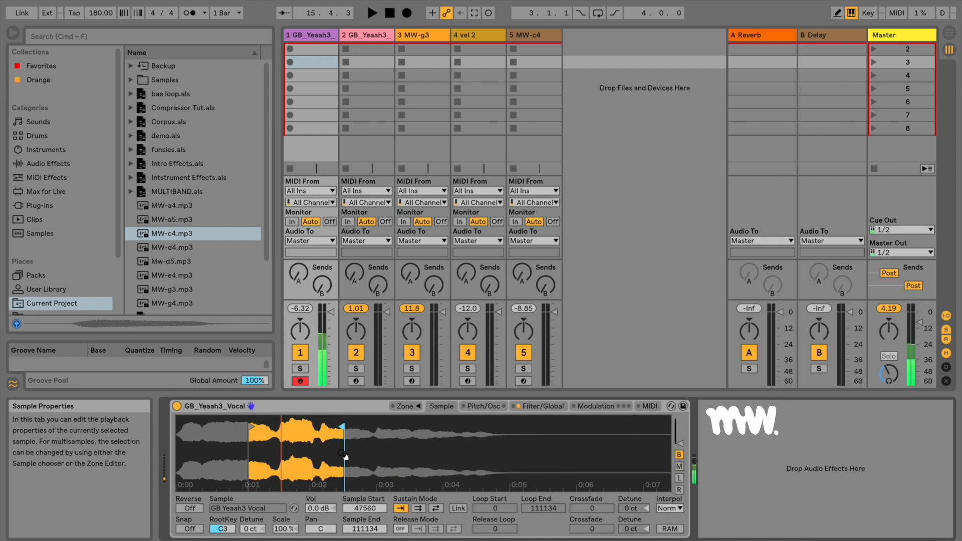
mouse_move(345, 456)
left_mouse_down()
mouse_move(293, 432)
mouse_move(262, 431)
left_mouse_up()
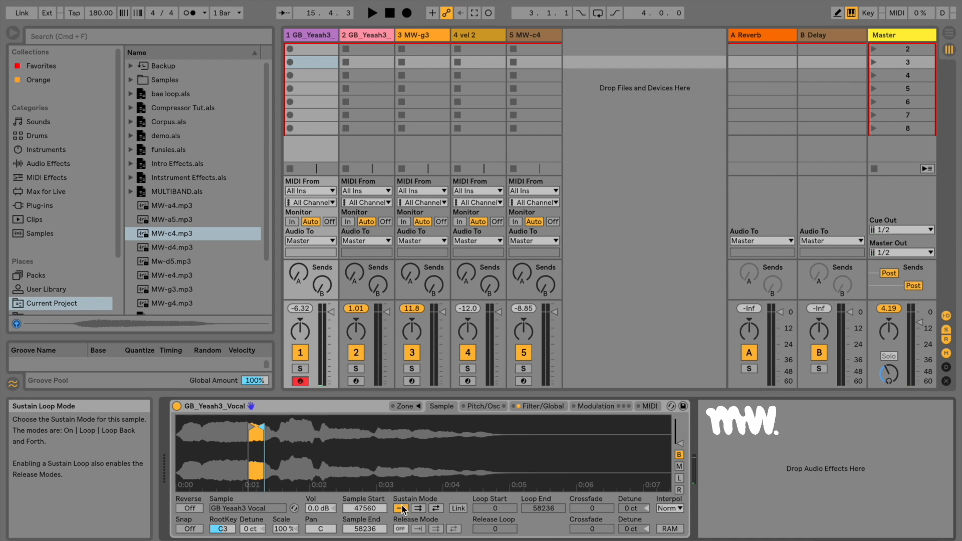
Enable a back-and-forth sustain loop starting at 53868 and a forward release loop starting at 81530, with the sample end at 110163.
left_click(440, 508)
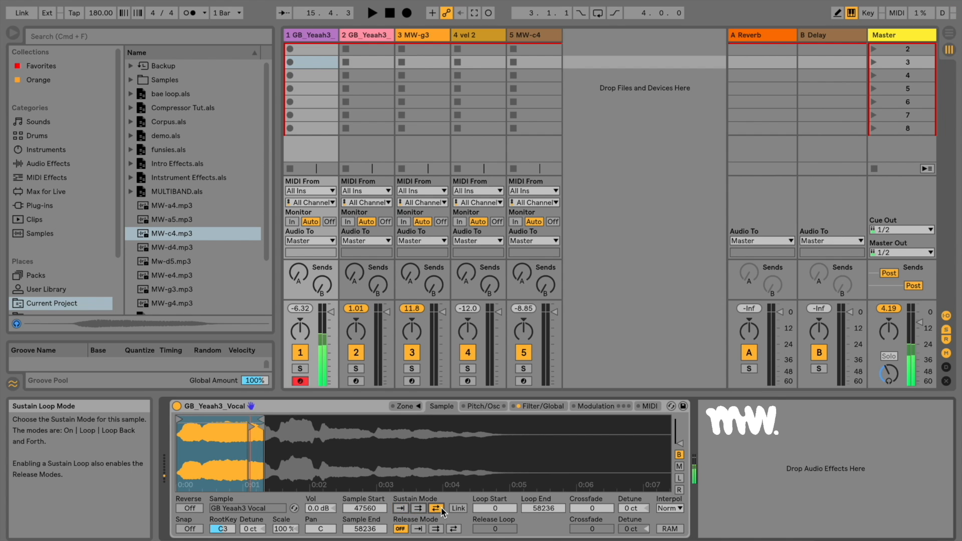
left_click_drag(179, 420, 260, 421)
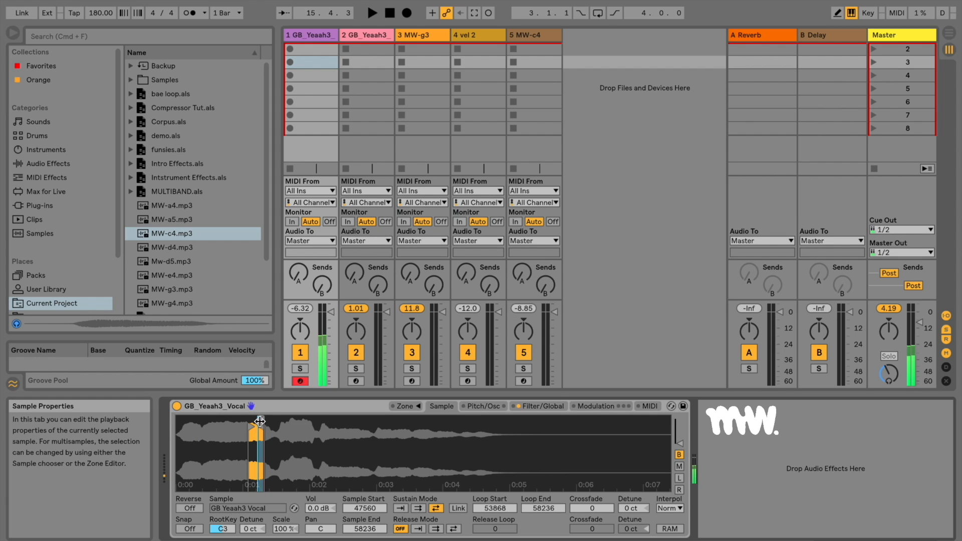
left_click(436, 530)
left_click_drag(177, 428, 324, 427)
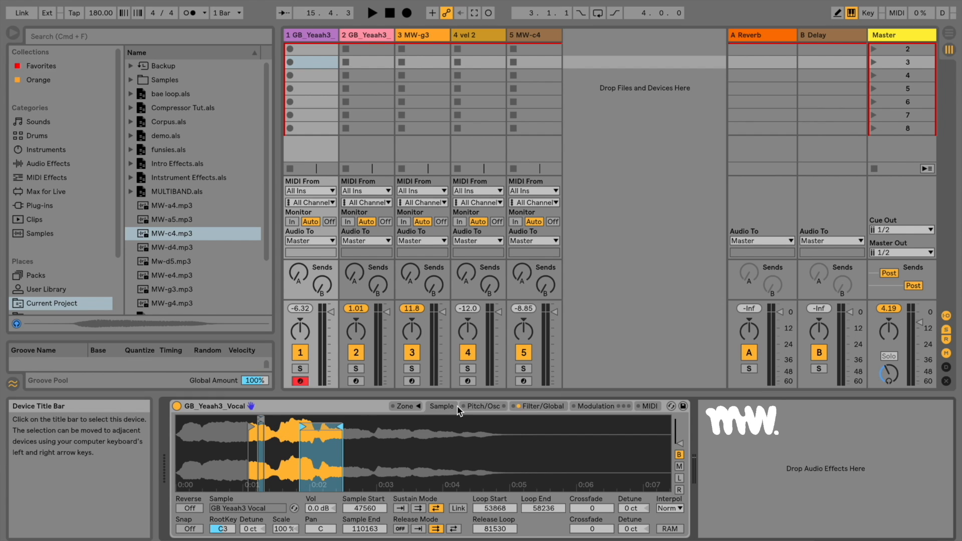
Lengthen the volume envelope's release to 40.8 s and play a note to audition the release loop in the waveform.
left_click(546, 407)
left_click_drag(650, 459, 678, 460)
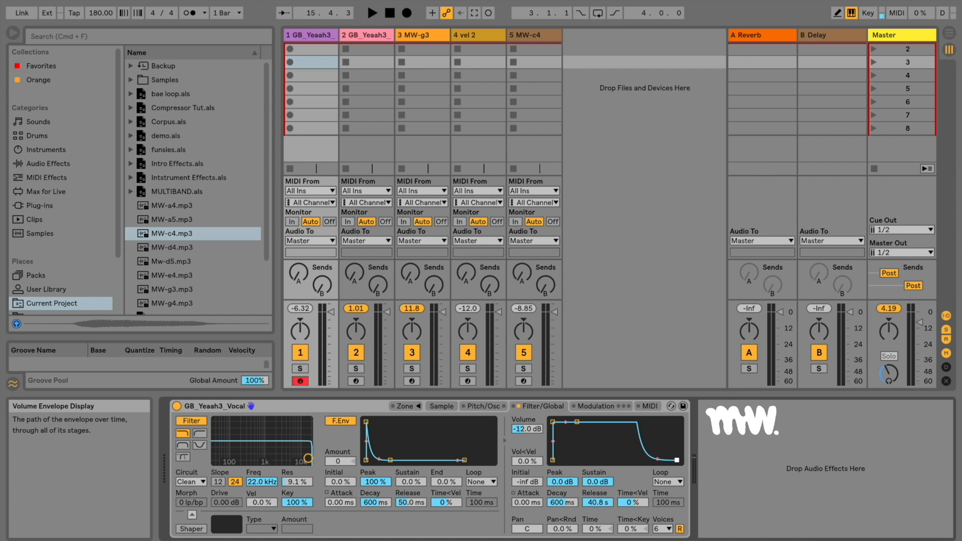
left_click(435, 407)
key("a")
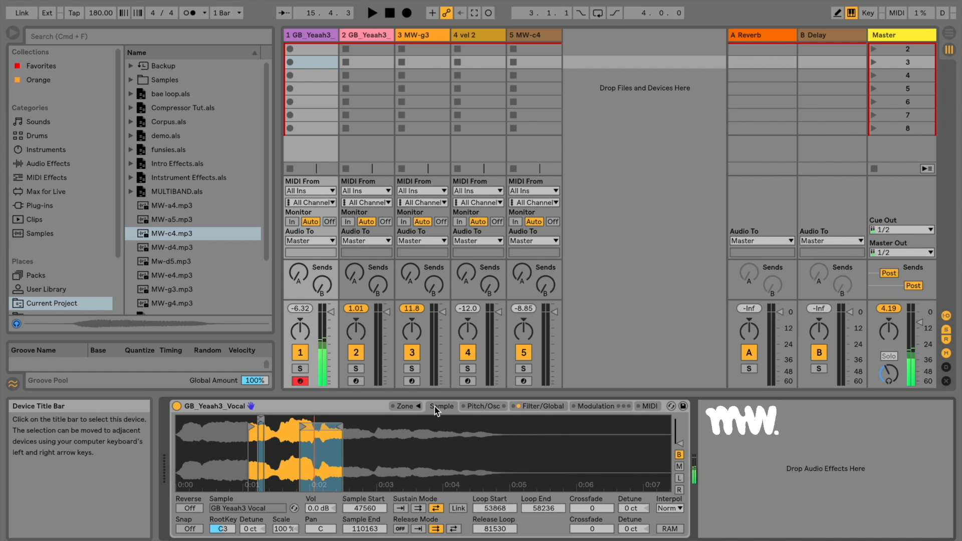
Switch the release mode to play through without looping, and set the sustain loop crossfade to 4368.
left_click(419, 528)
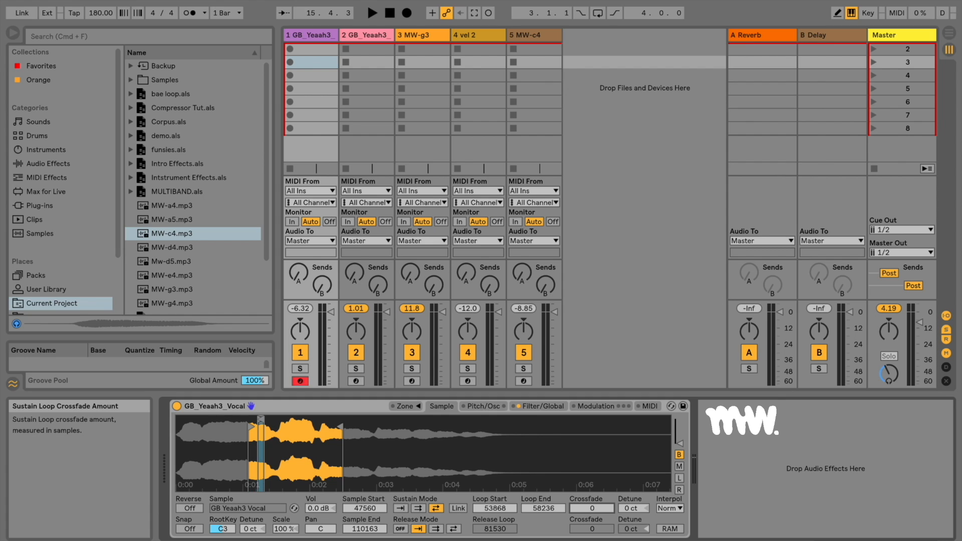
left_click_drag(592, 508, 592, 494)
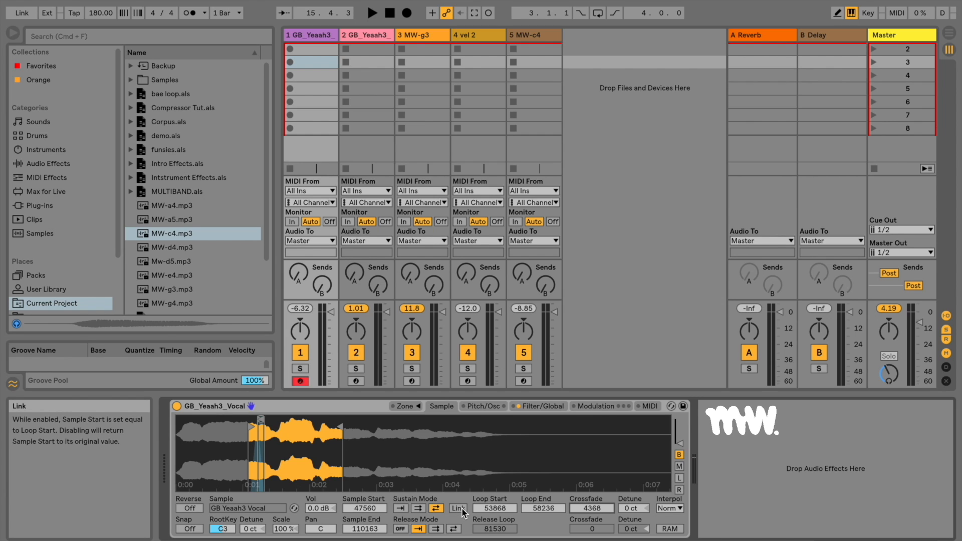
Look at the interpolation options, and view the waveform's right, mono and both-channel displays along with the vertical zoom.
left_click(672, 508)
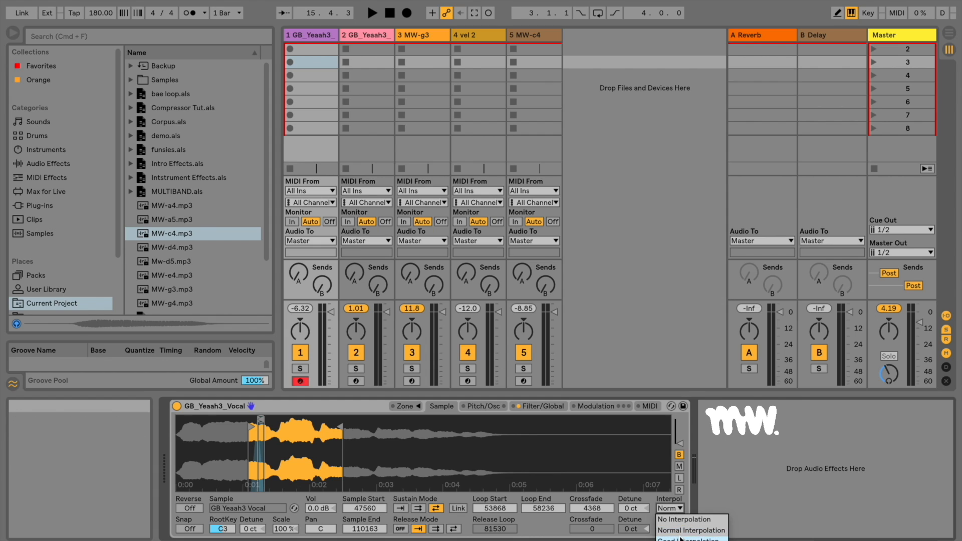
left_click(687, 503)
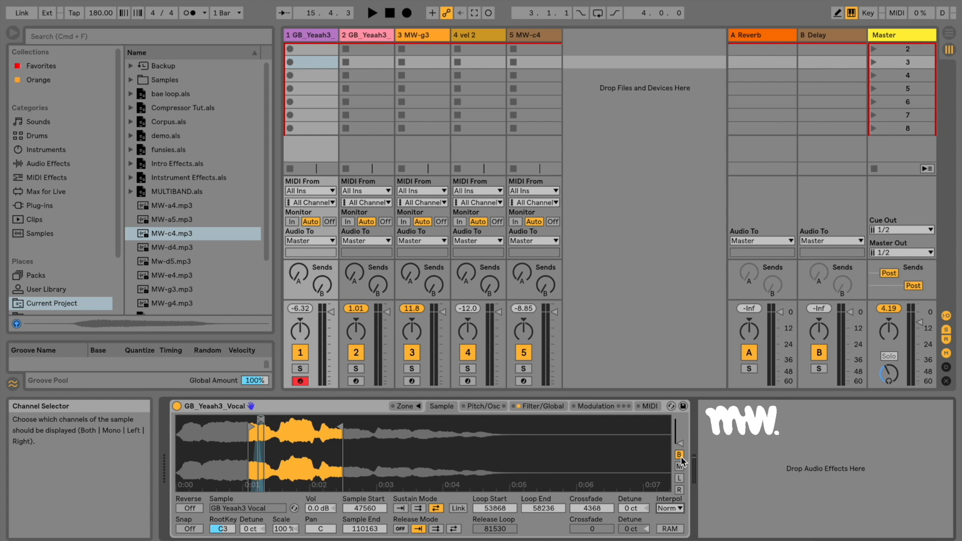
left_click(680, 490)
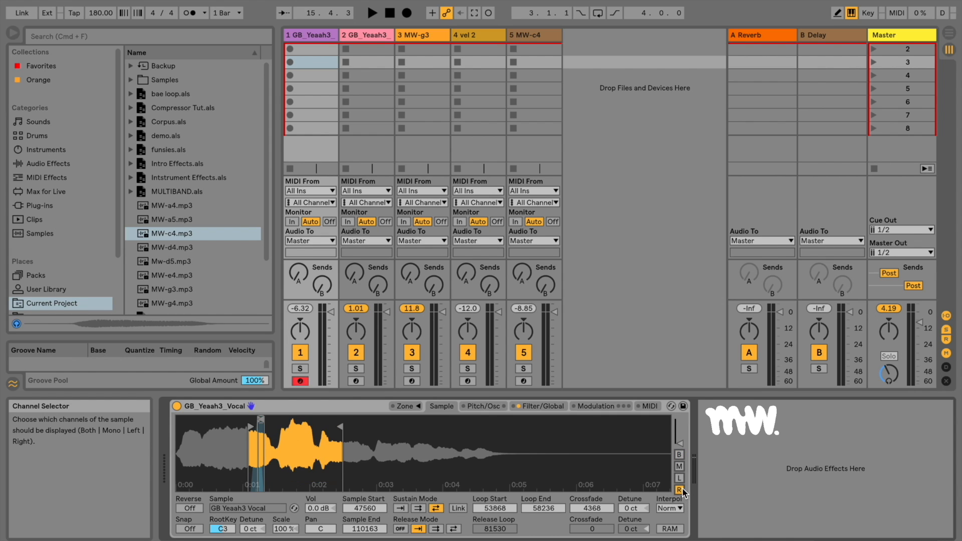
left_click(681, 466)
left_click(680, 455)
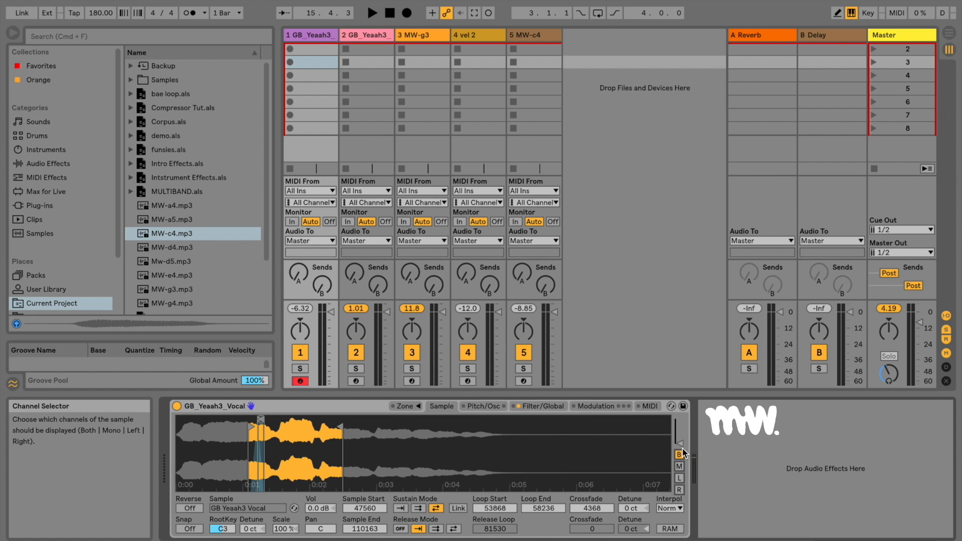
mouse_move(679, 443)
left_mouse_down()
mouse_move(679, 414)
mouse_move(682, 446)
left_mouse_up()
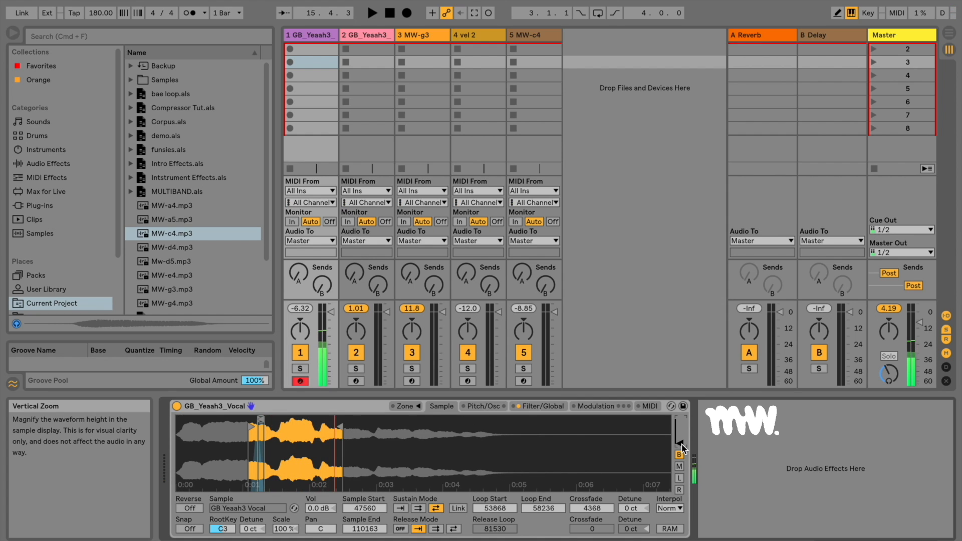
Show the vocal's sample select zone and test the selector at about 13 before returning it to 0.
left_click(415, 407)
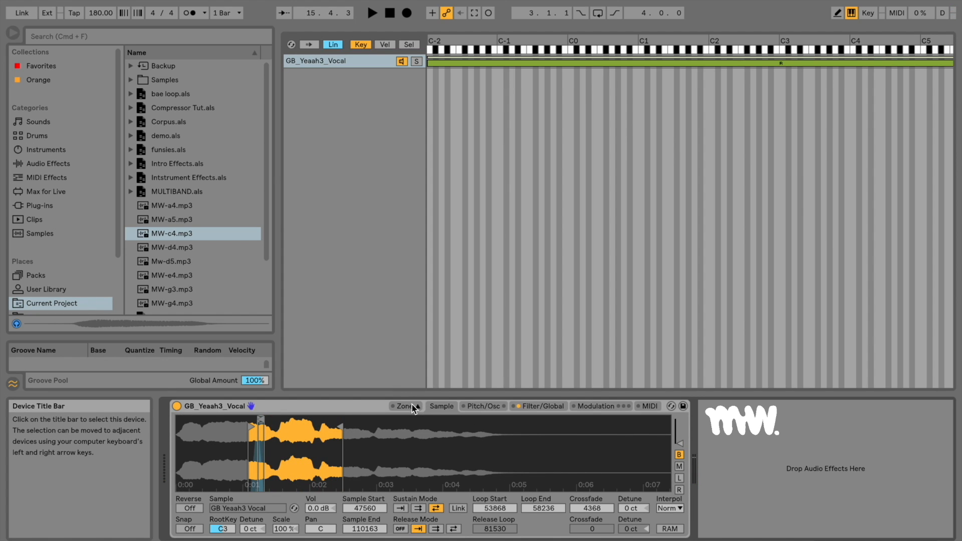
left_click(409, 45)
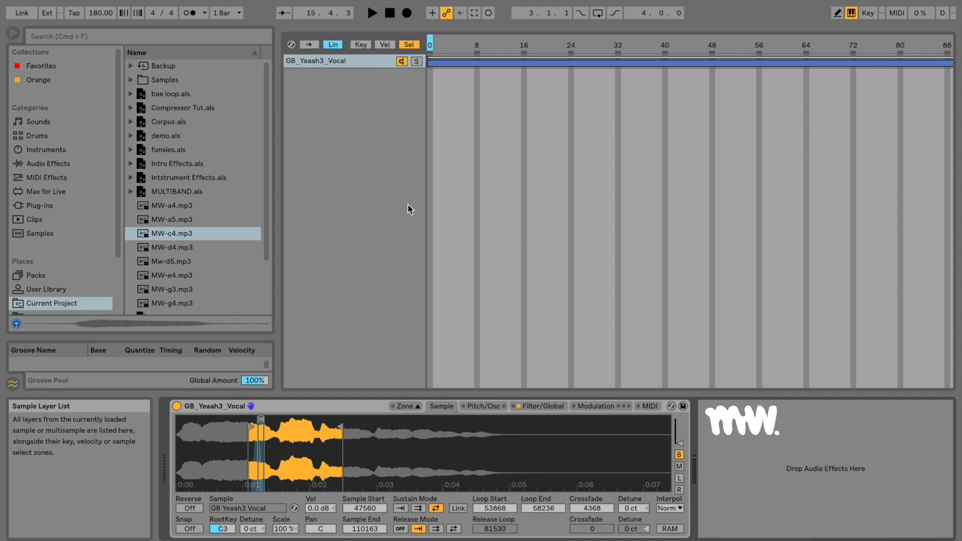
mouse_move(430, 44)
left_mouse_down()
mouse_move(518, 47)
mouse_move(507, 54)
left_mouse_up()
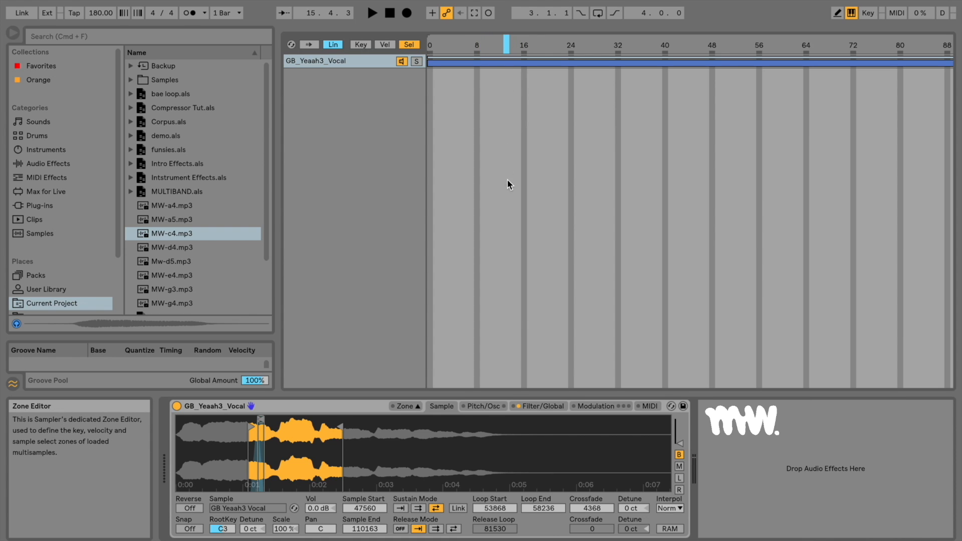
left_click(430, 50)
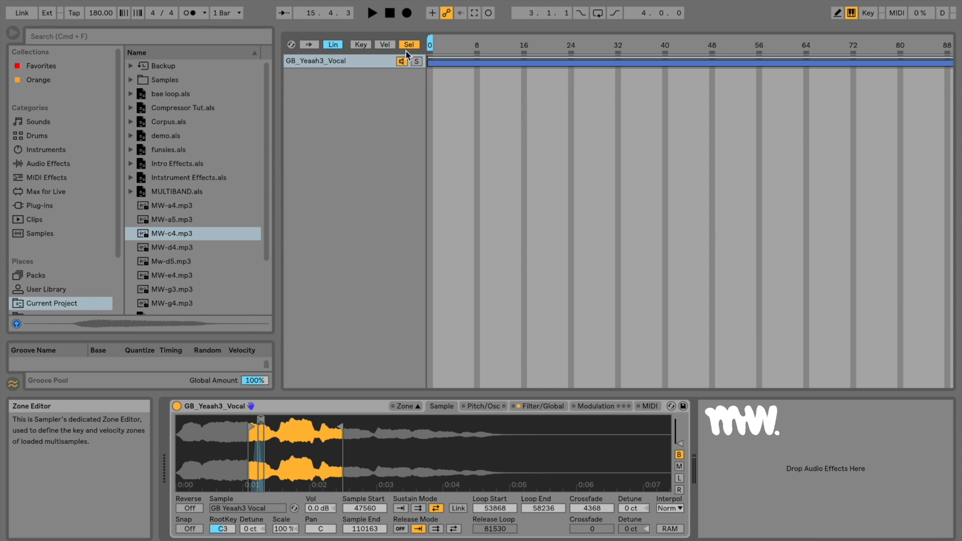
Compare the Small, Medium and Large zoom sizes of the zone editor, leaving it on Large.
left_click(376, 76)
right_click(377, 77)
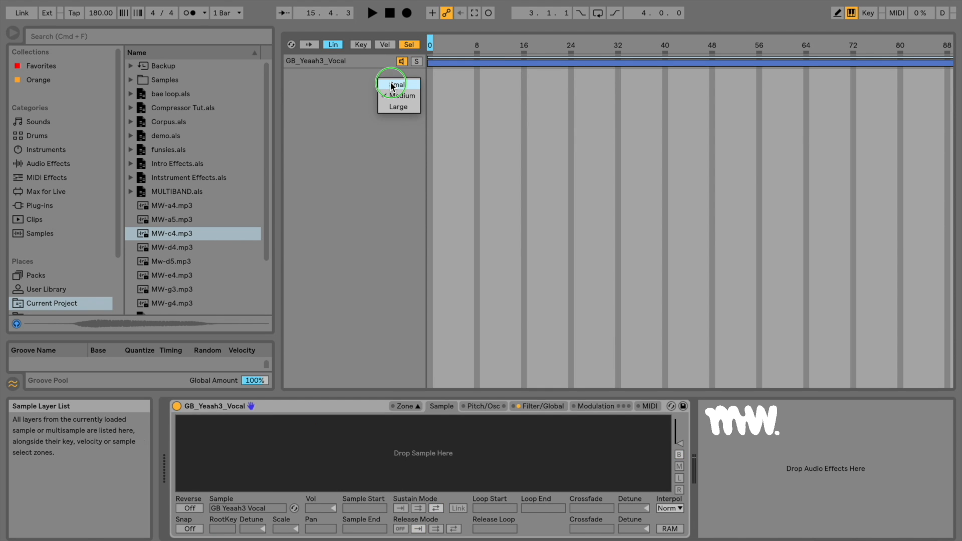
left_click(392, 85)
right_click(391, 86)
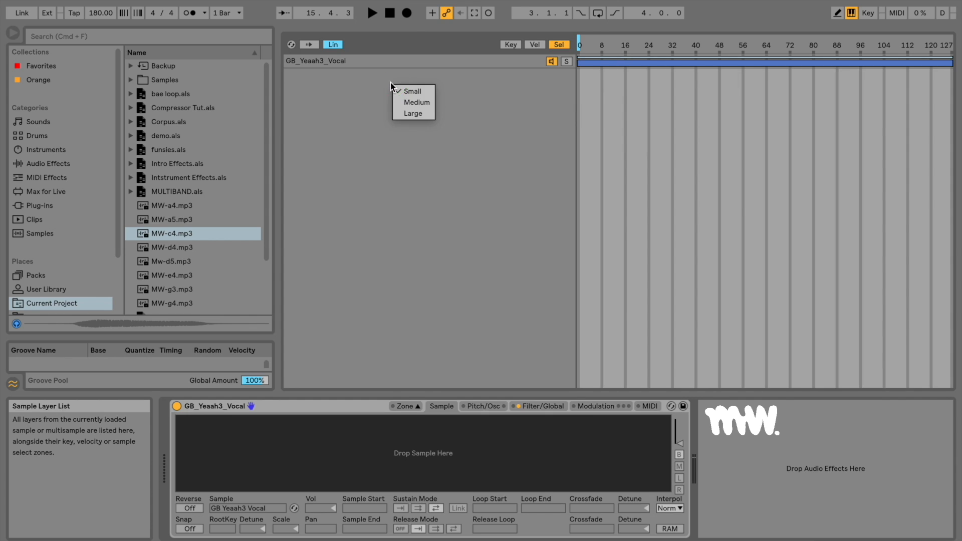
left_click(409, 107)
right_click(377, 101)
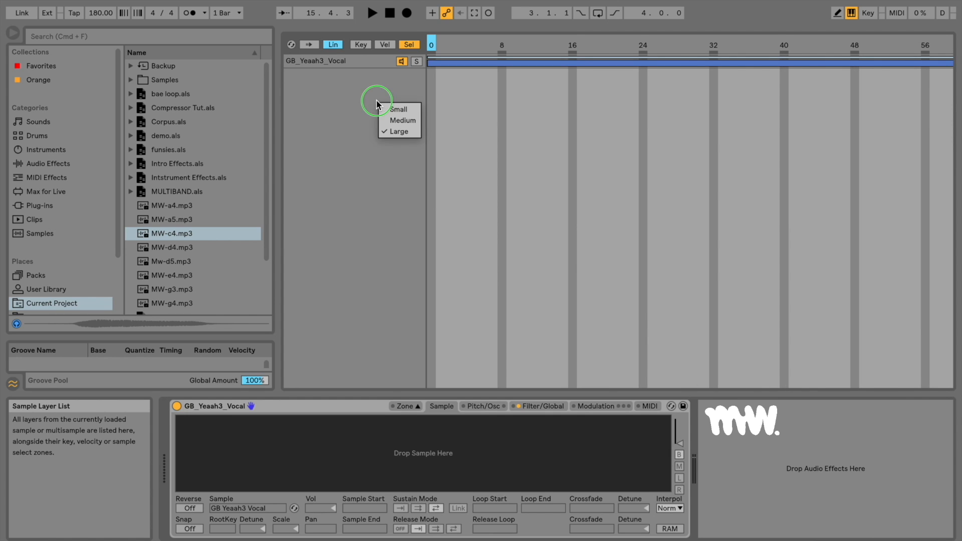
left_click(394, 120)
right_click(391, 131)
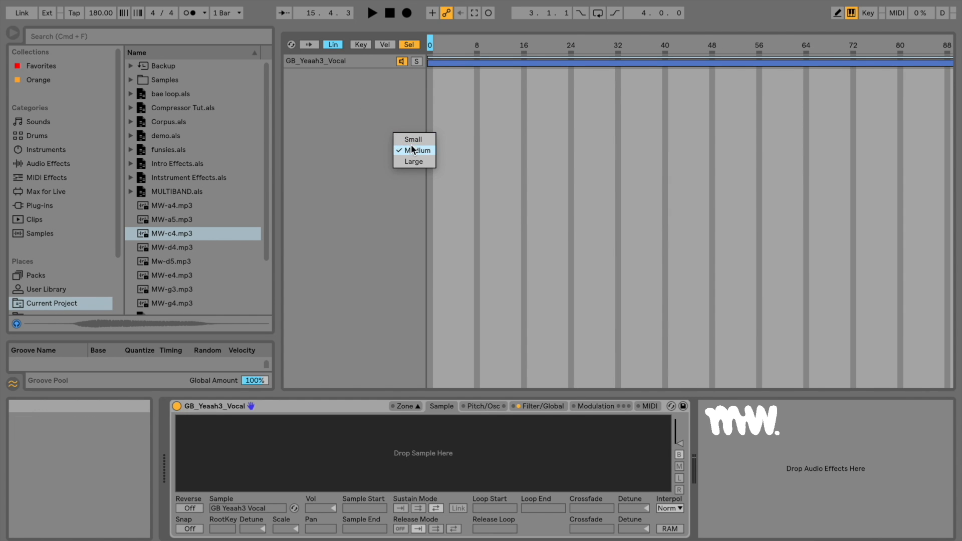
left_click(414, 161)
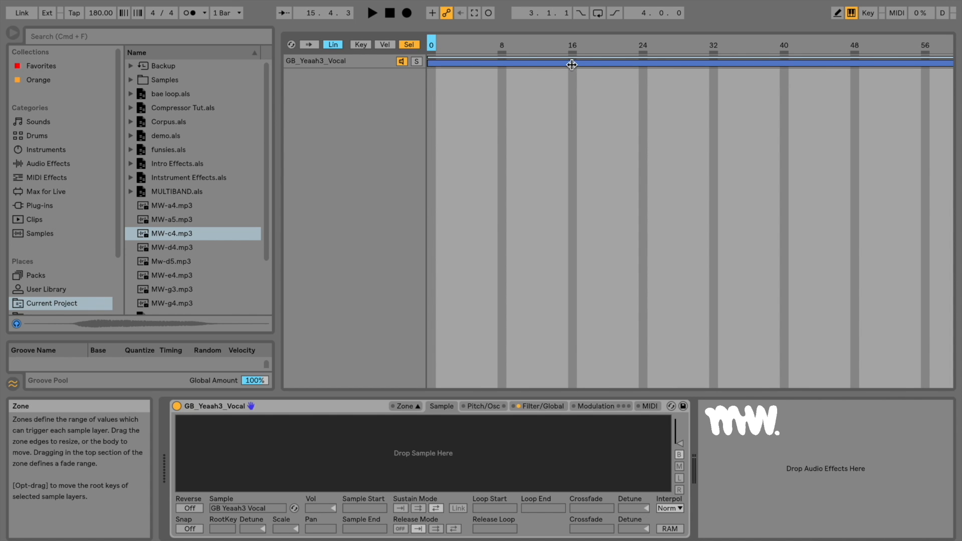
Try raising the vocal's select zone lower limit to 8, restore its full range, and enable Auto Select.
left_click(438, 63)
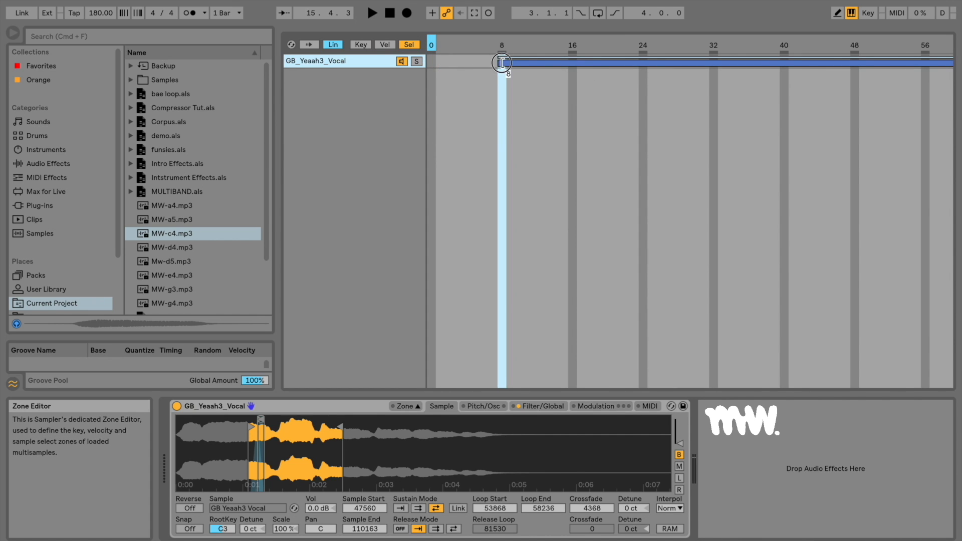
left_click(315, 45)
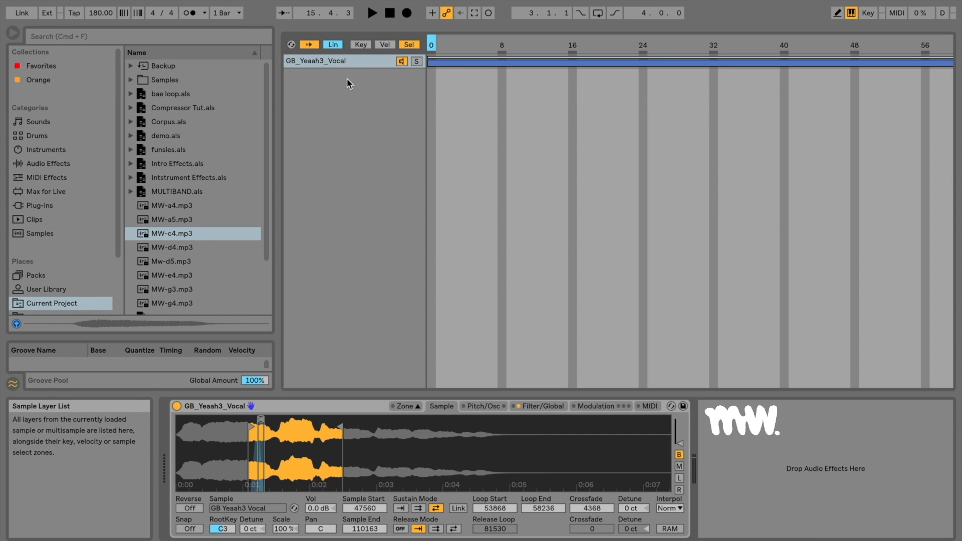
Add Mw-d5.mp3 as a second sample layer, play a note to test Auto Select, and turn Auto Select off.
left_click(371, 61)
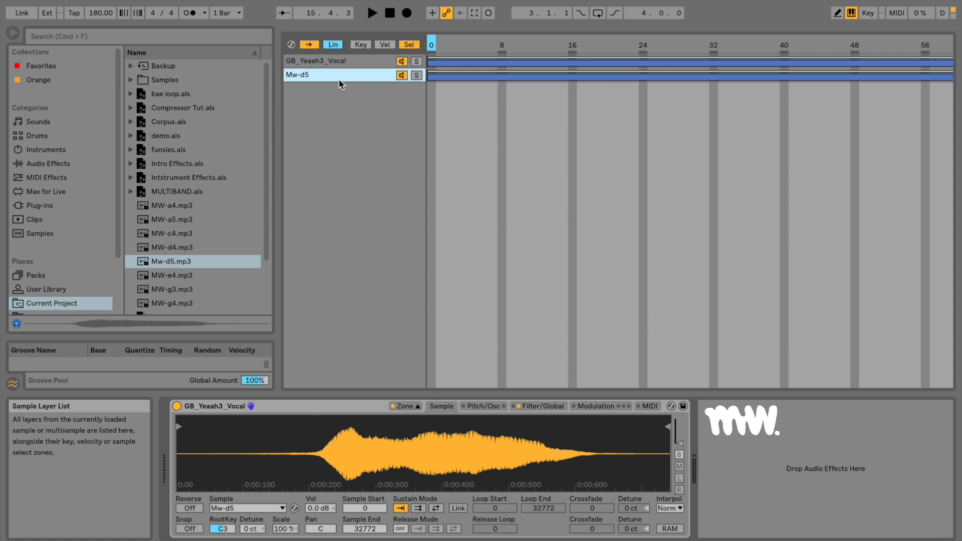
key("a")
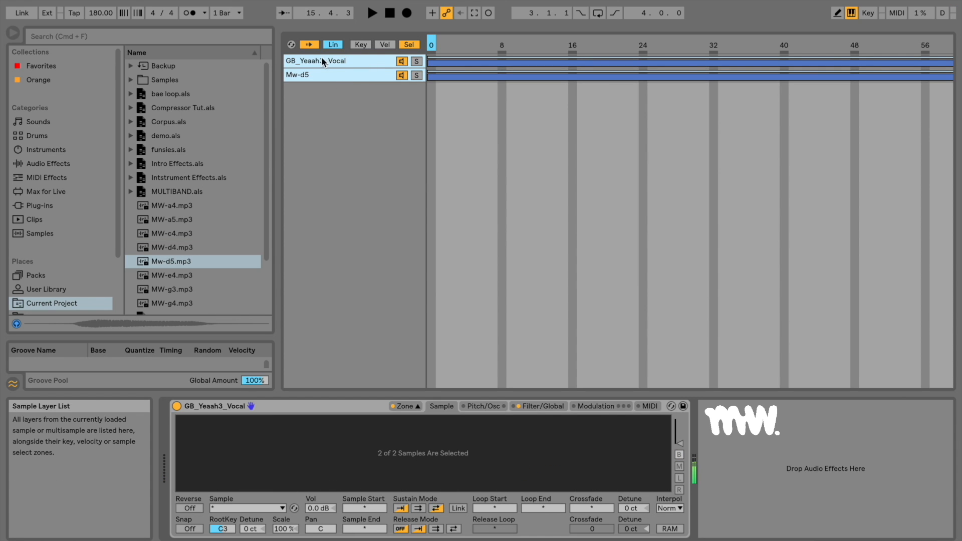
left_click(312, 44)
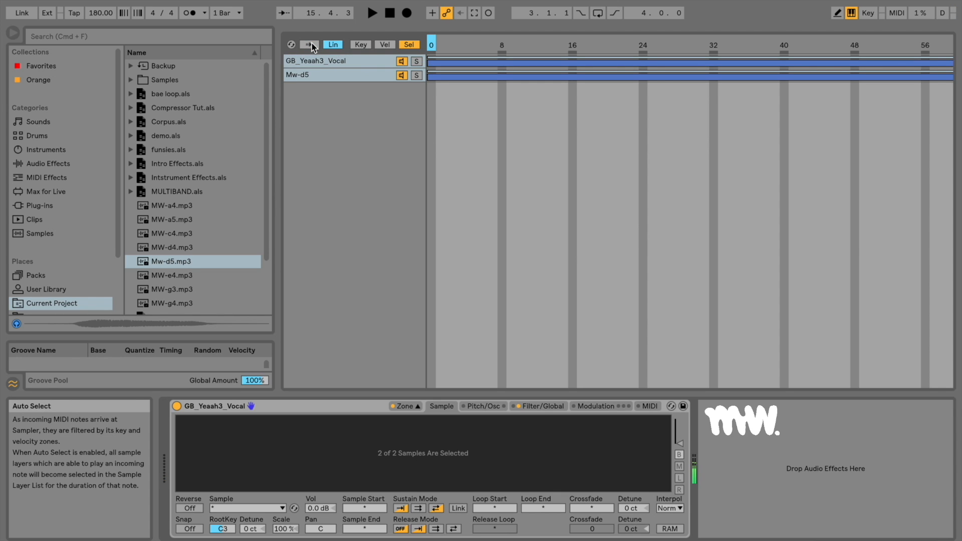
Enable the modulation oscillator and the pitch envelope in Sampler's pitch and oscillator settings.
left_click(484, 407)
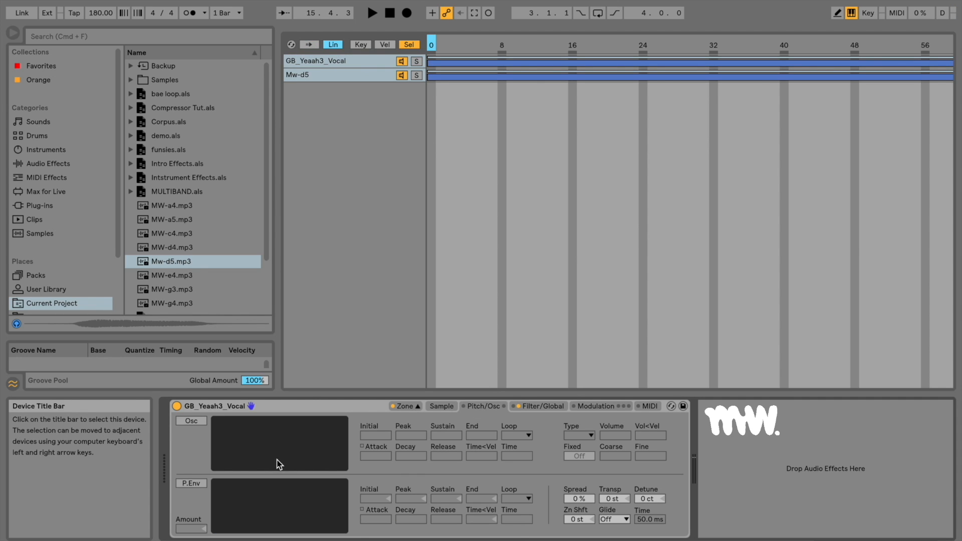
left_click(191, 421)
left_click(195, 484)
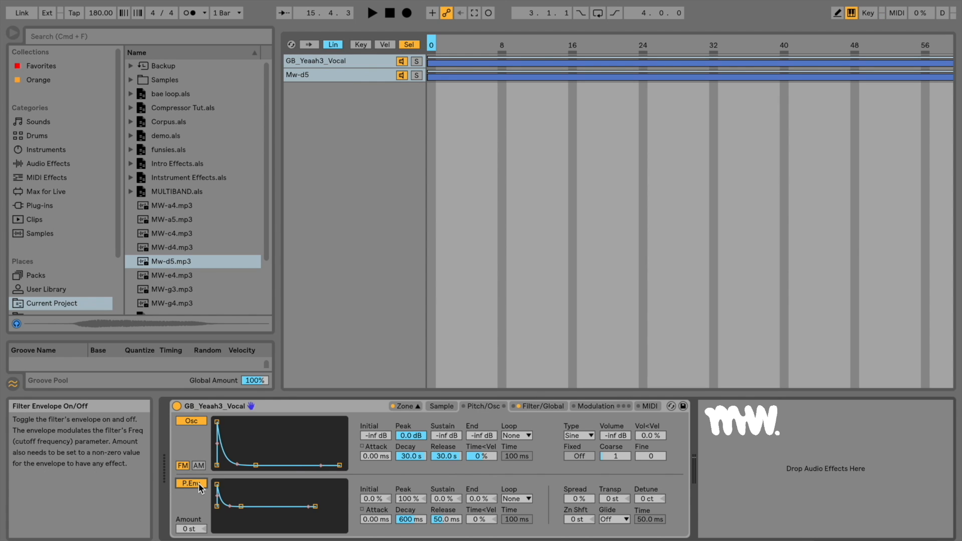
left_click(199, 484)
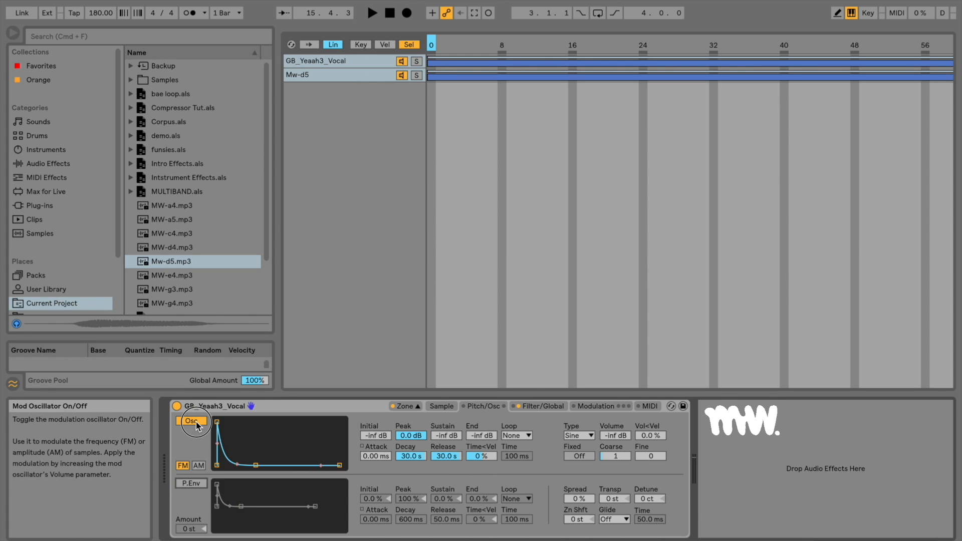
left_click(199, 485)
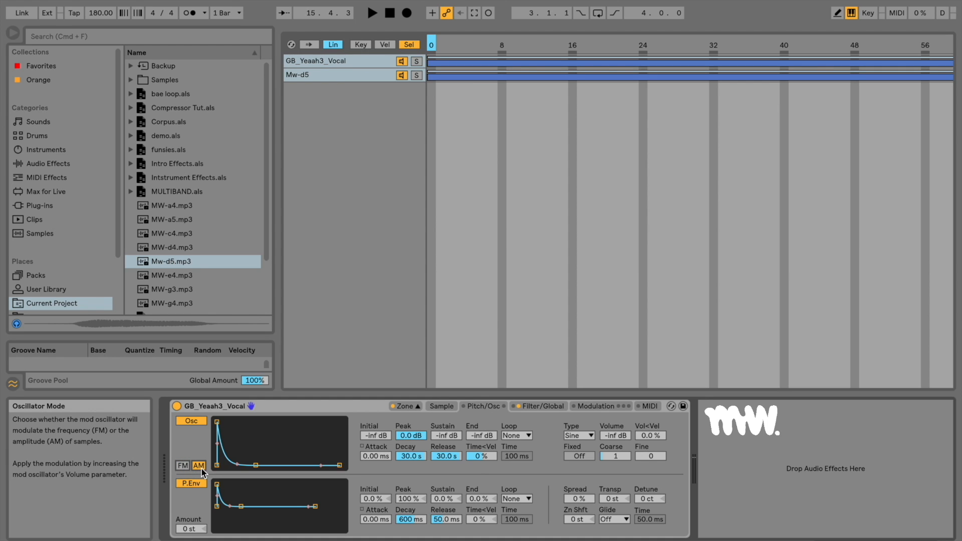
Compare the oscillator's FM and AM modes, leaving AM active, and lengthen its envelope attack to 20.0 s.
left_click(183, 466)
left_click(199, 466)
mouse_move(219, 423)
left_mouse_down()
mouse_move(255, 424)
mouse_move(218, 426)
left_mouse_up()
left_click(185, 466)
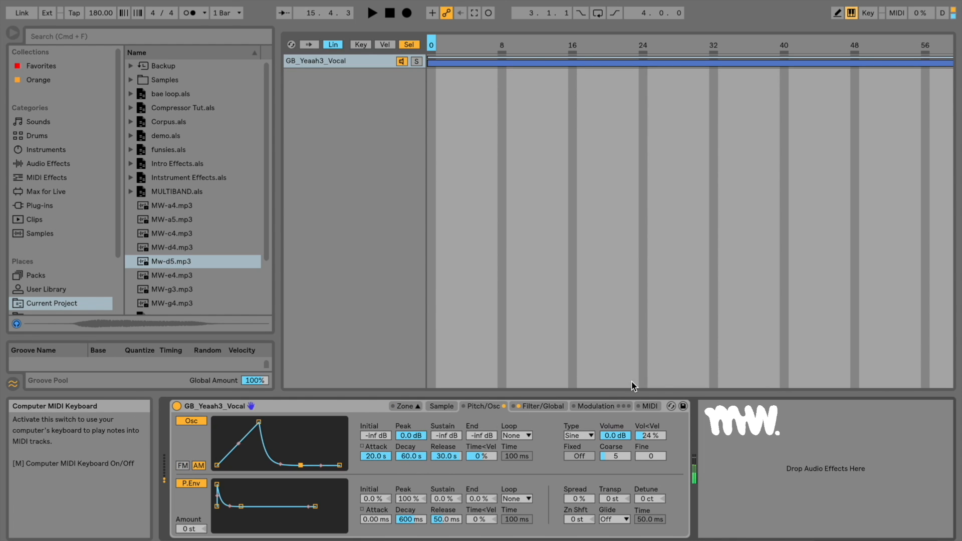
Raise the oscillator's Coarse value to 44 and reshape its envelope to a 21.1 ms attack and 27.7 s decay.
left_click_drag(614, 456, 618, 366)
left_click_drag(259, 422, 235, 423)
mouse_move(277, 466)
left_mouse_down()
mouse_move(275, 424)
mouse_move(274, 465)
left_mouse_up()
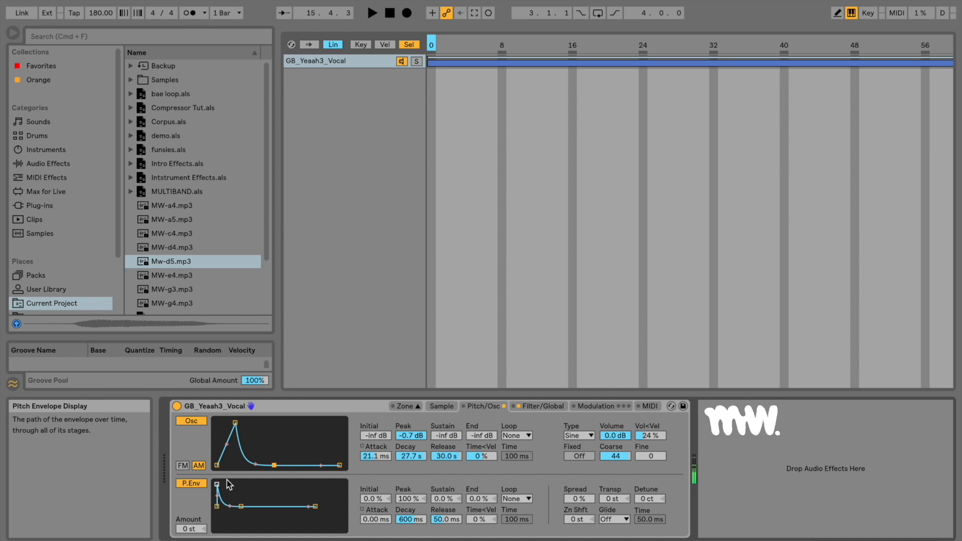
Switch off the oscillator and set the pitch envelope to an amount of +21 st, a peak of -100% and a 998 ms attack.
left_click(191, 421)
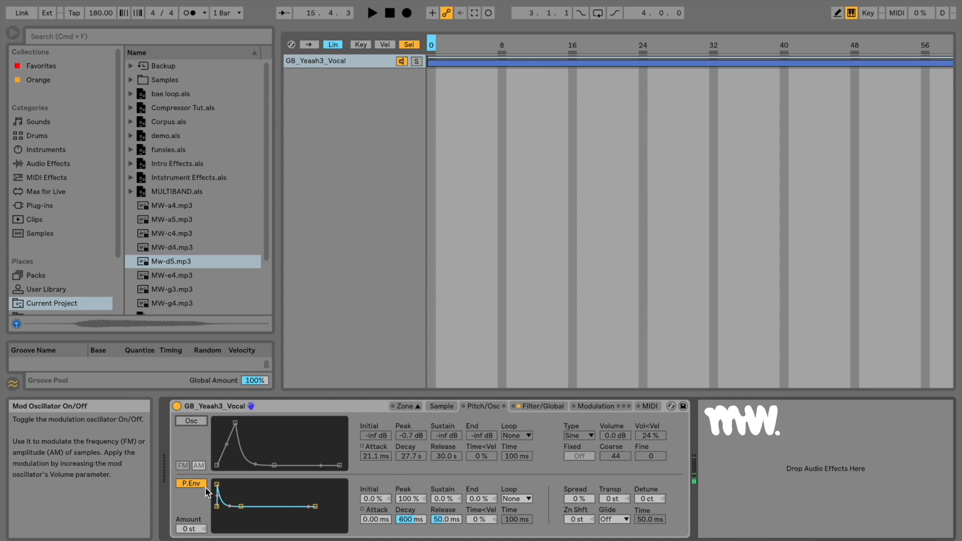
left_click_drag(191, 530, 194, 532)
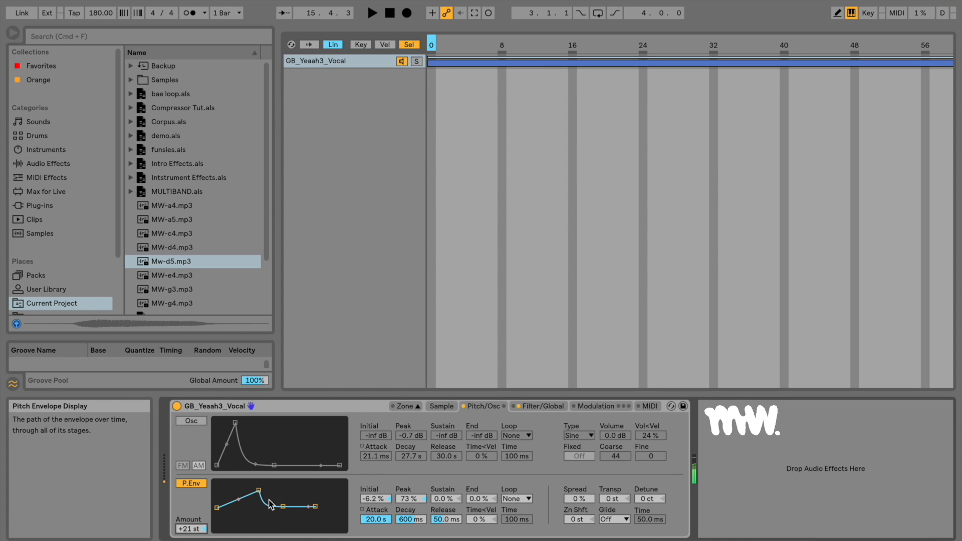
left_click_drag(258, 490, 249, 527)
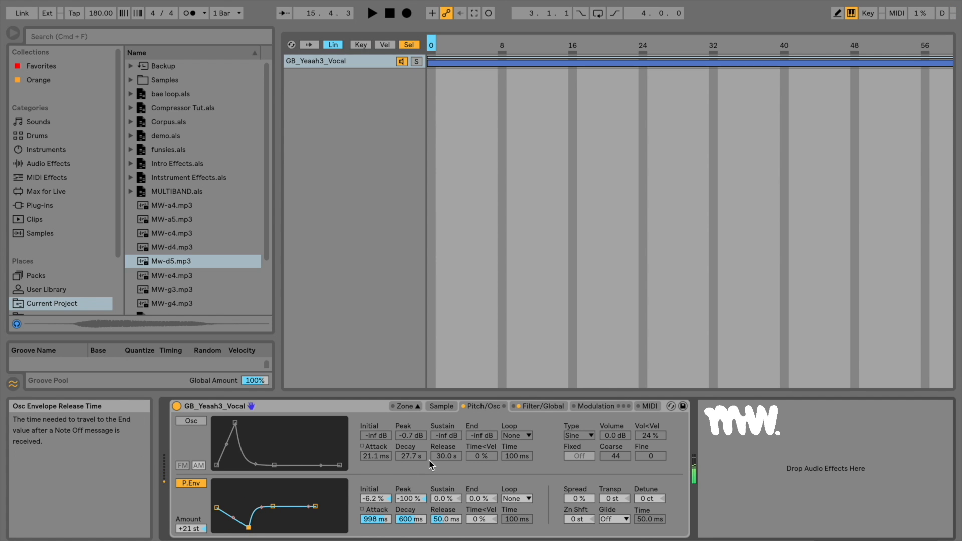
Try the highpass and morph filter types, look through the circuit options, and return the filter to lowpass.
left_click(544, 404)
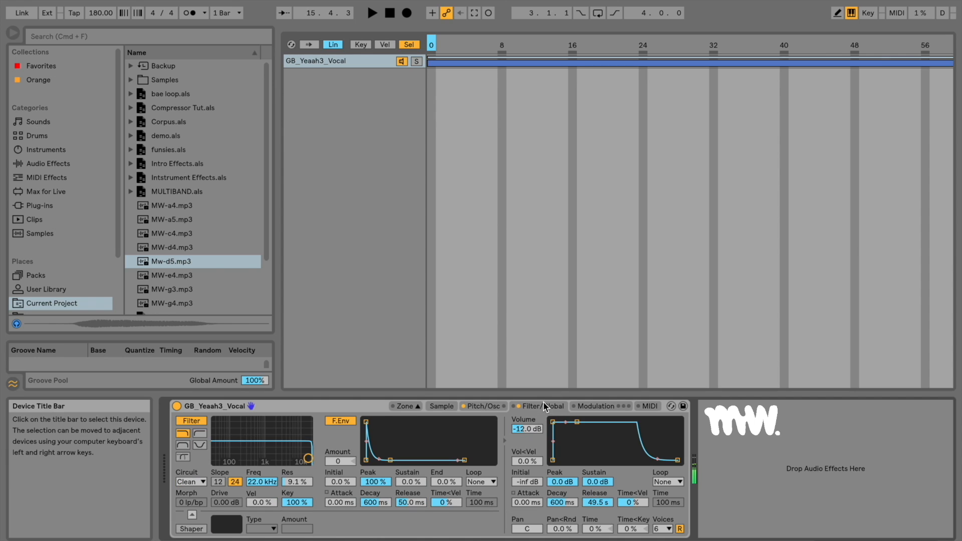
left_click(200, 434)
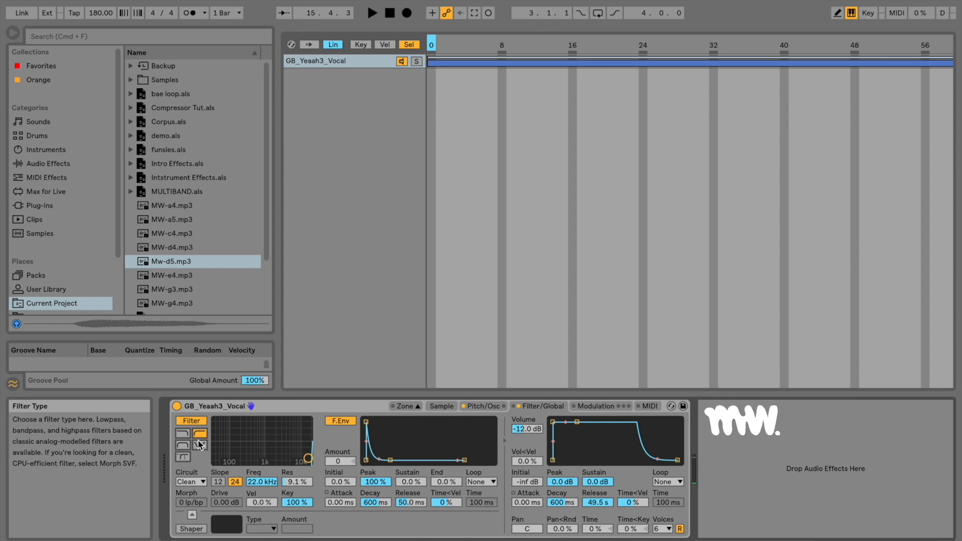
left_click(183, 456)
left_click(202, 482)
left_click(201, 484)
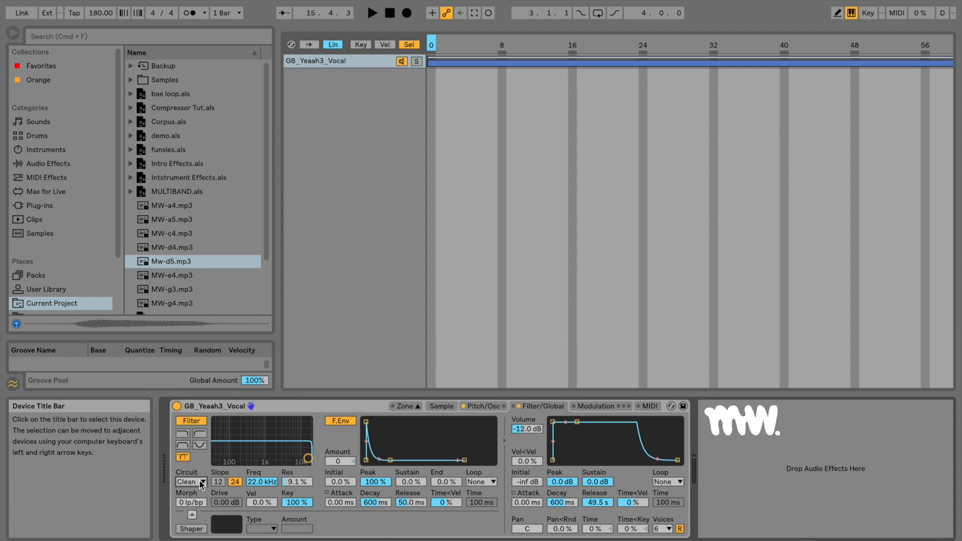
left_click(185, 435)
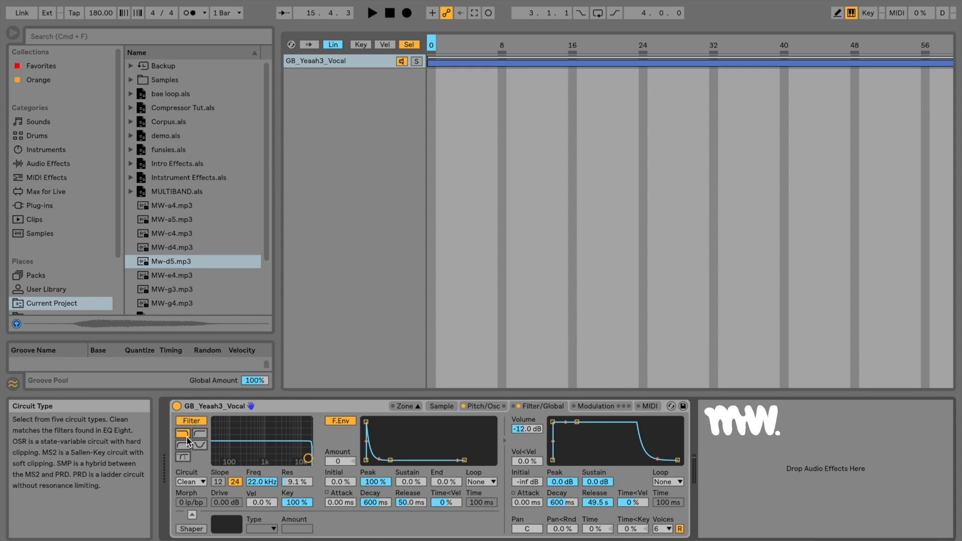
left_click(201, 482)
left_click(199, 485)
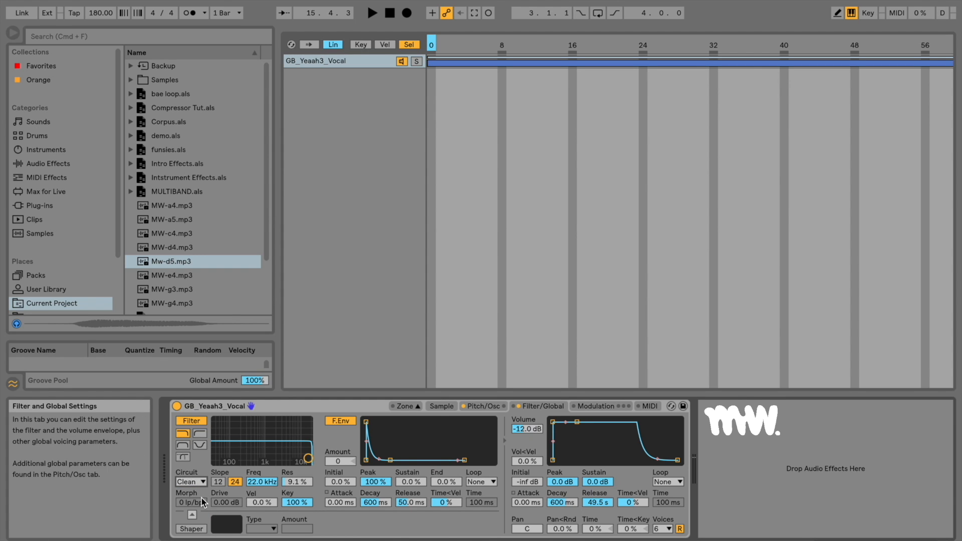
Enable the shaper with the Sine type, change the filter circuit to MS2, and route the filter's output into the shaper.
left_click(202, 531)
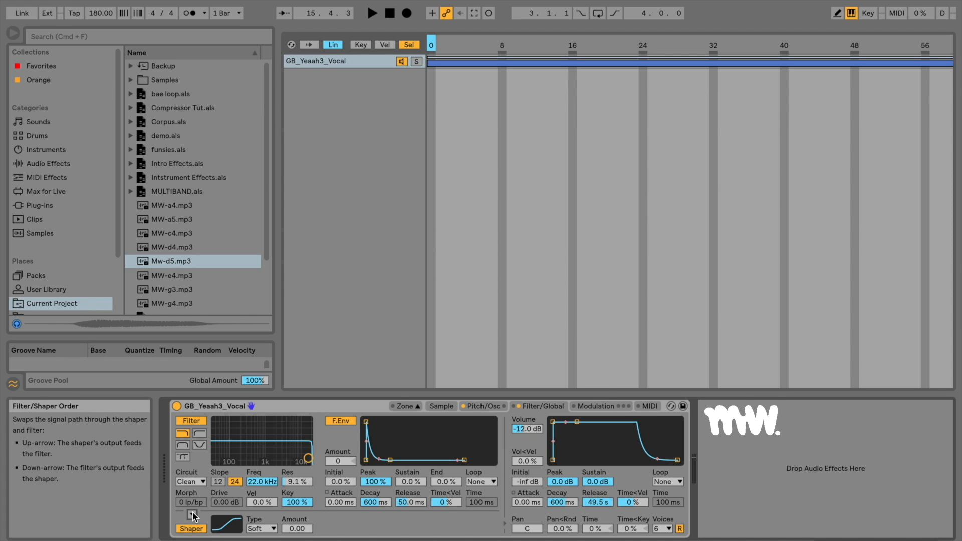
left_click(192, 514)
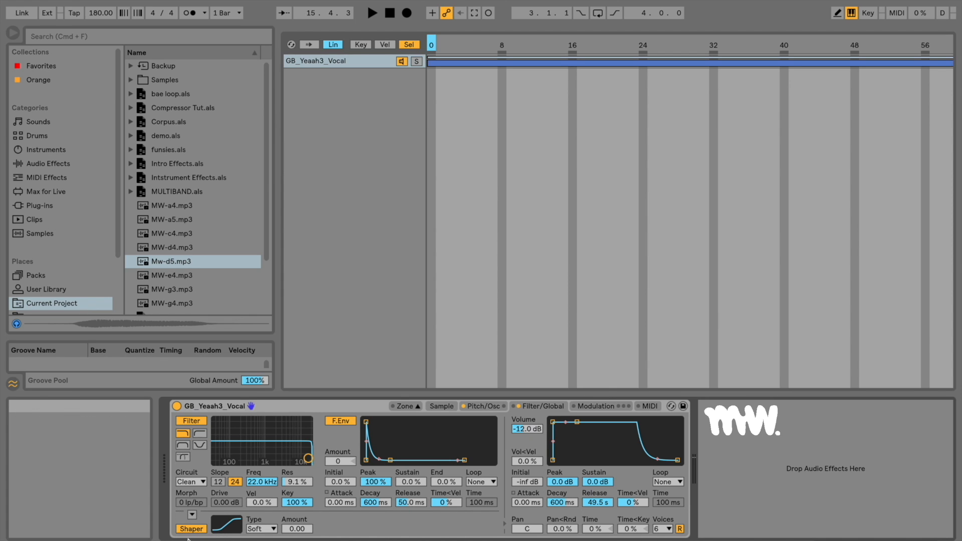
left_click(204, 529)
left_click(203, 530)
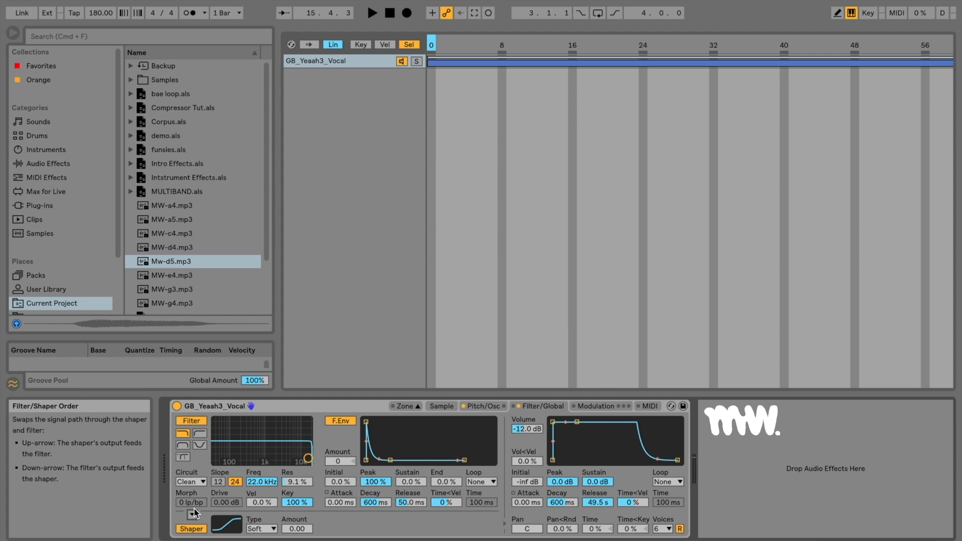
left_click(193, 513)
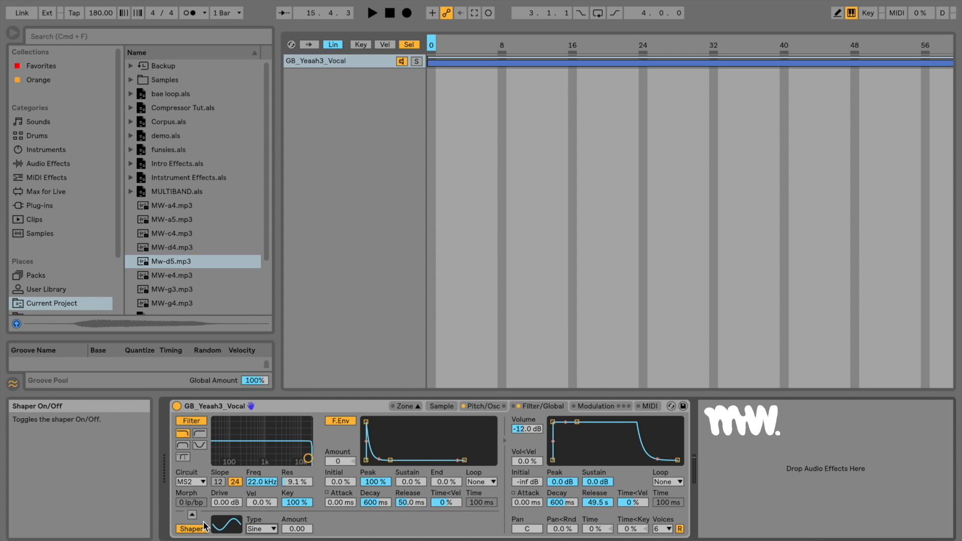
left_click(193, 516)
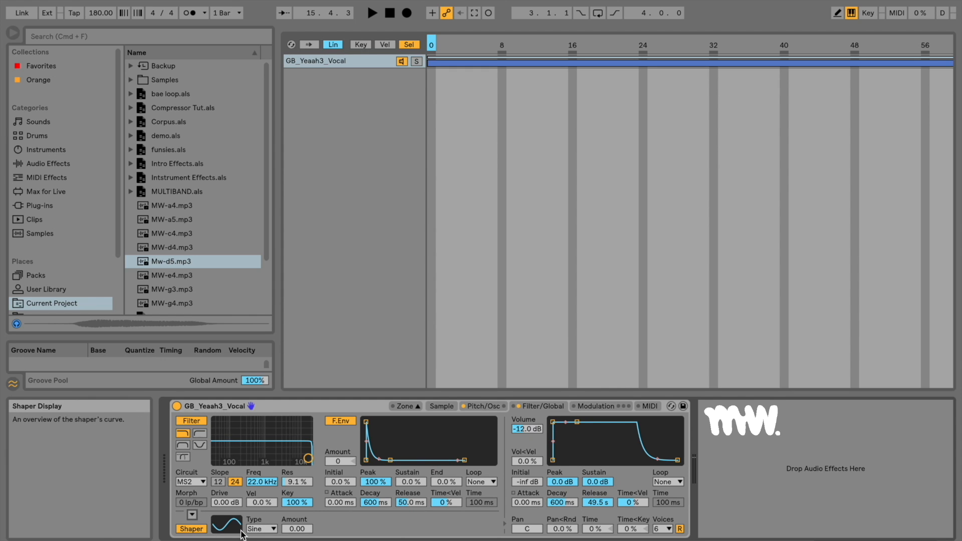
Set the filter envelope's attack to 20.0 s and reshape the volume envelope to a -65 dB peak and 49.5 s decay.
left_click_drag(366, 422, 408, 422)
left_click_drag(553, 422, 553, 460)
left_click_drag(577, 422, 595, 423)
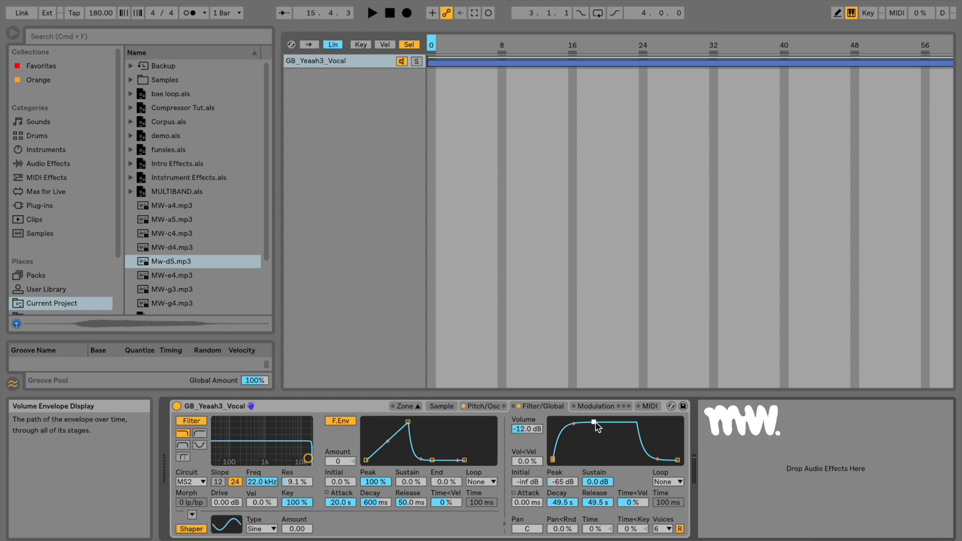
Try maximum voice counts of 1, 32 and 7, and return the number of voices to 6.
left_click(664, 529)
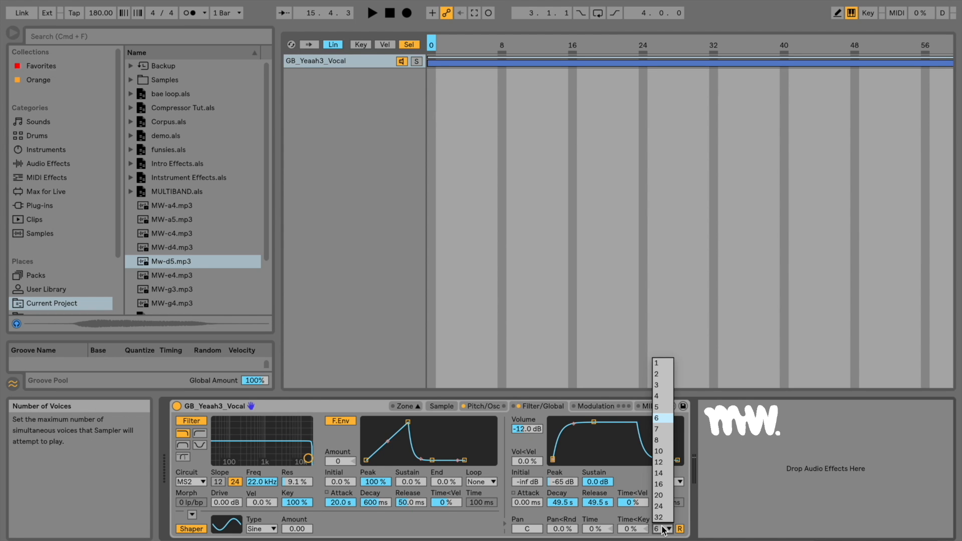
left_click(663, 363)
left_click(662, 529)
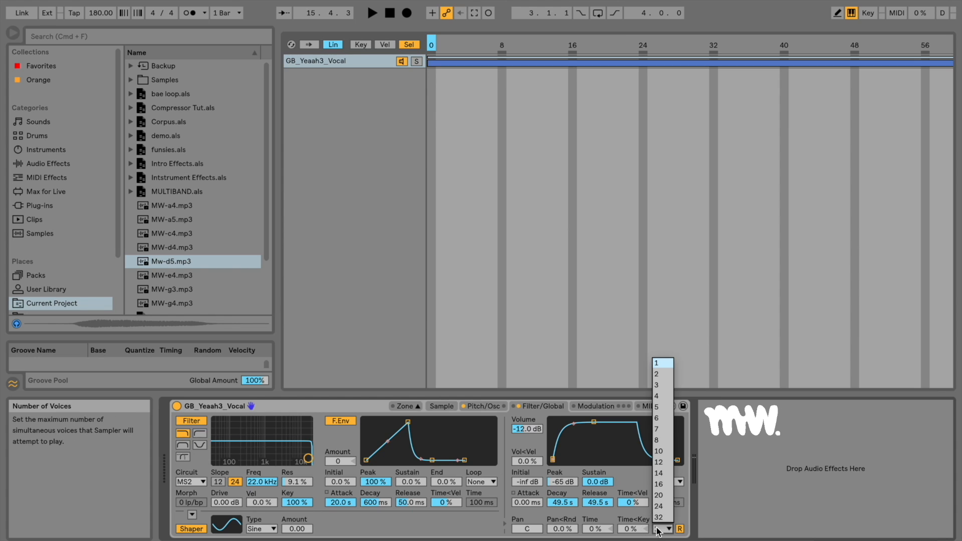
left_click(658, 518)
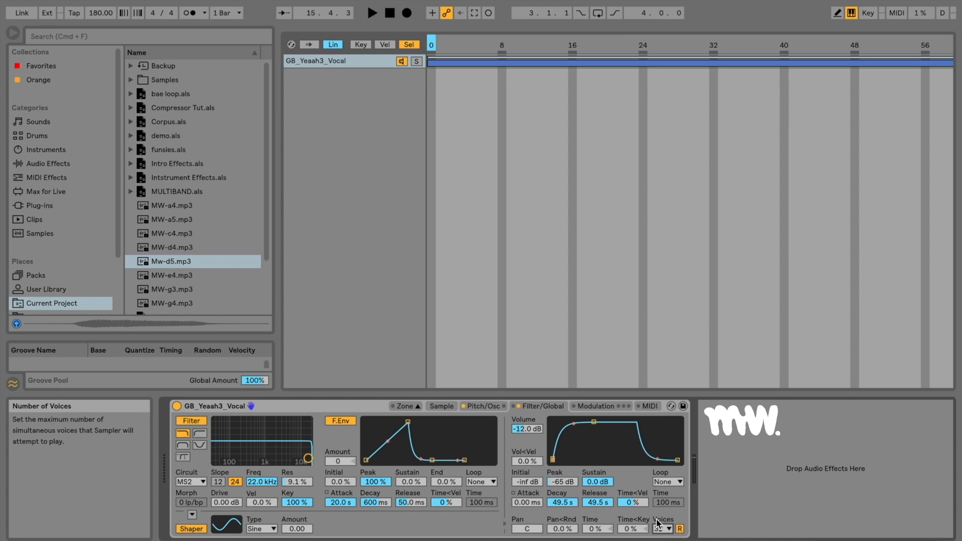
left_click(667, 529)
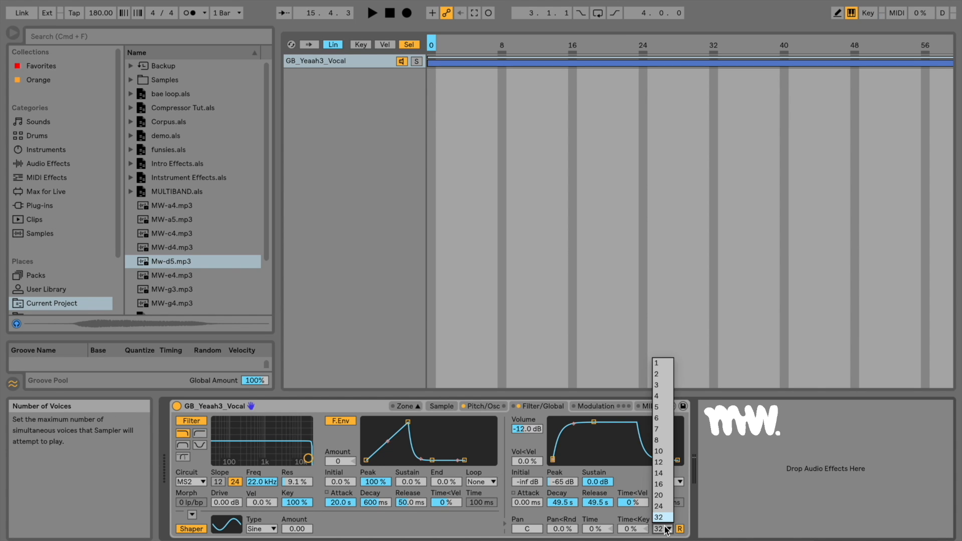
left_click(669, 430)
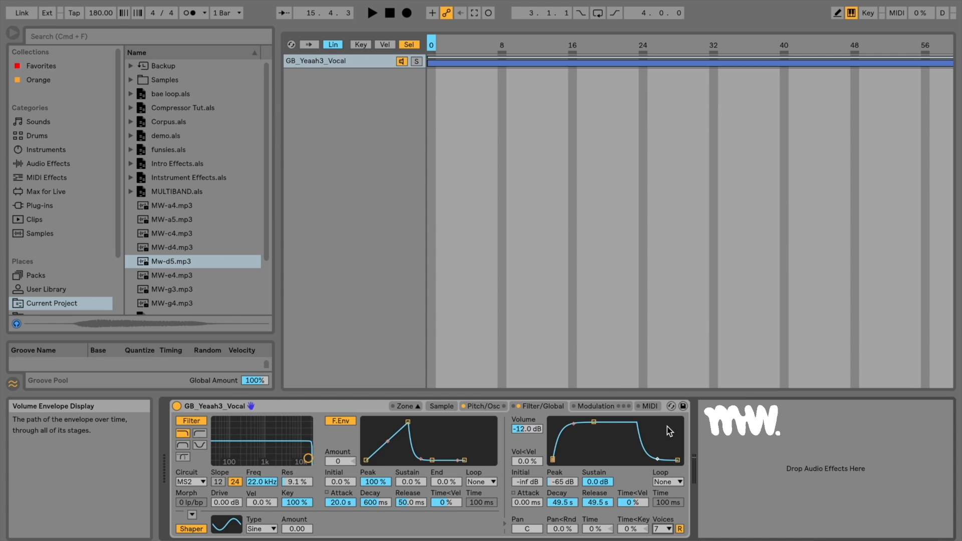
left_click(663, 530)
left_click(660, 517)
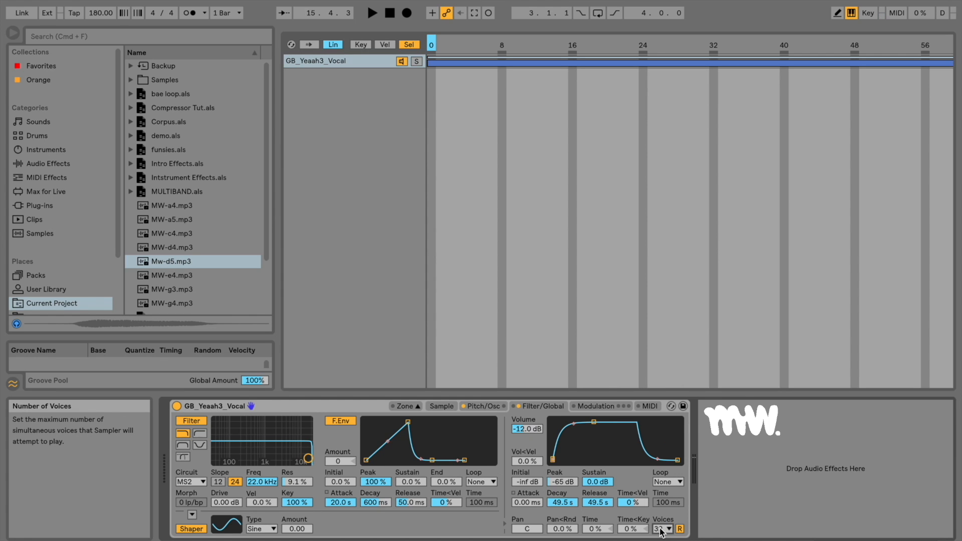
left_click(662, 530)
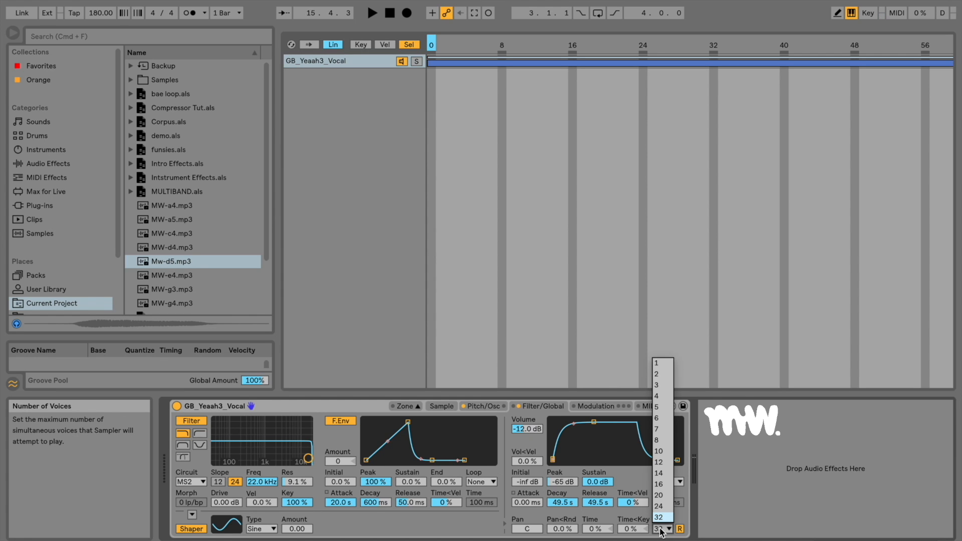
left_click(660, 418)
Enable the auxiliary envelope and LFOs 1, 2 and 3, and view the destination A options of LFO 2.
left_click(597, 407)
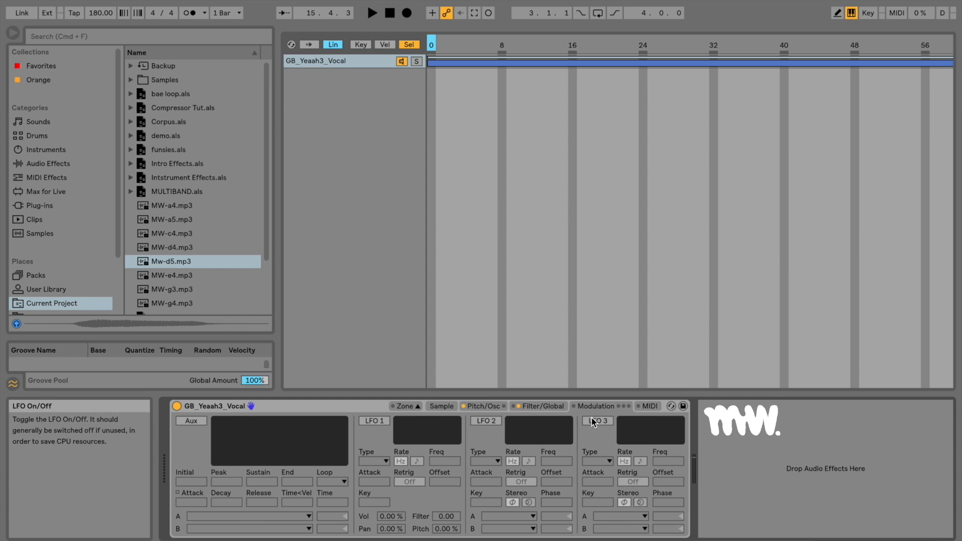
left_click(193, 421)
left_click(372, 421)
left_click(489, 421)
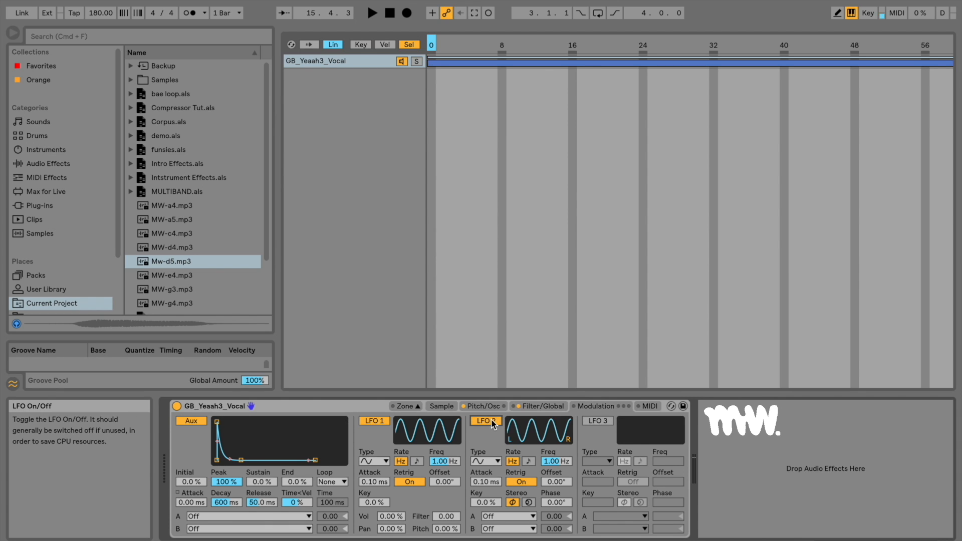
left_click(597, 421)
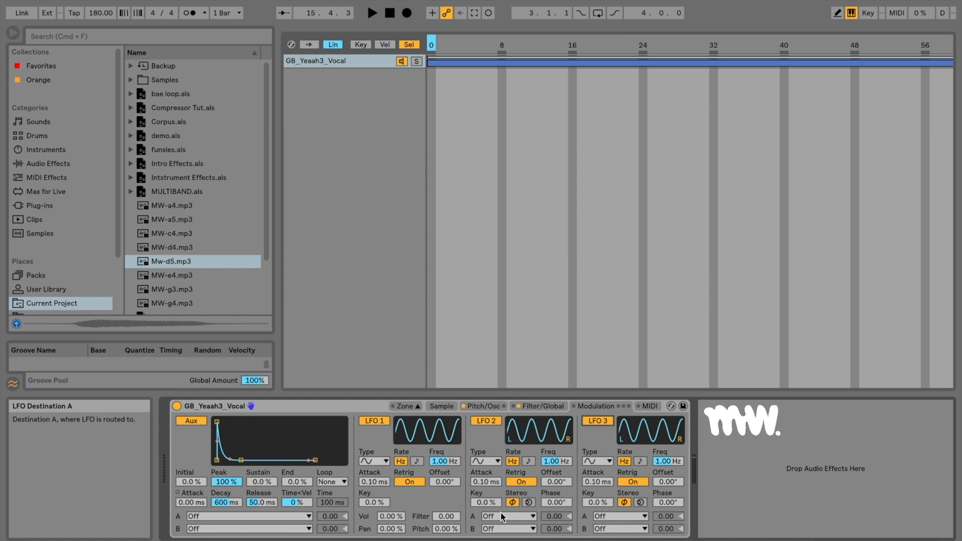
left_click(529, 517)
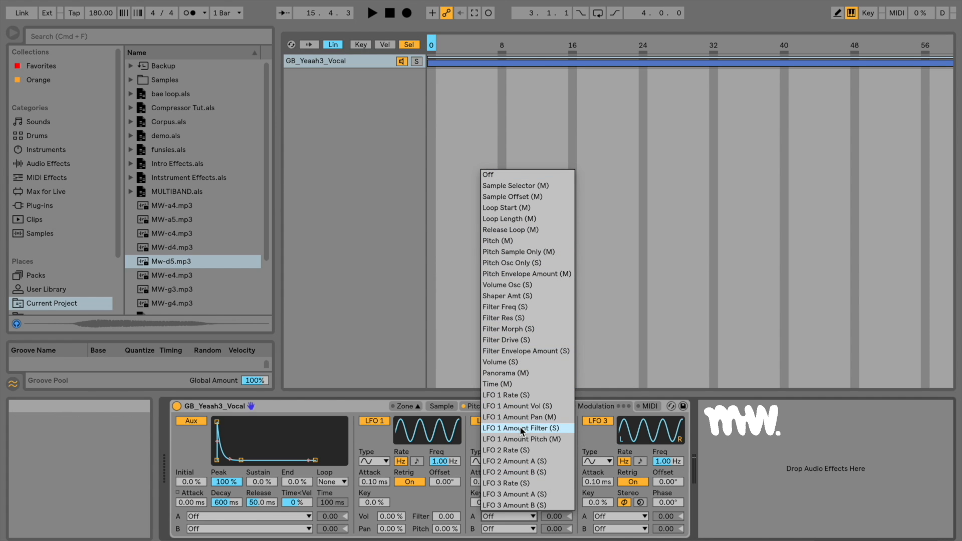
left_click(455, 502)
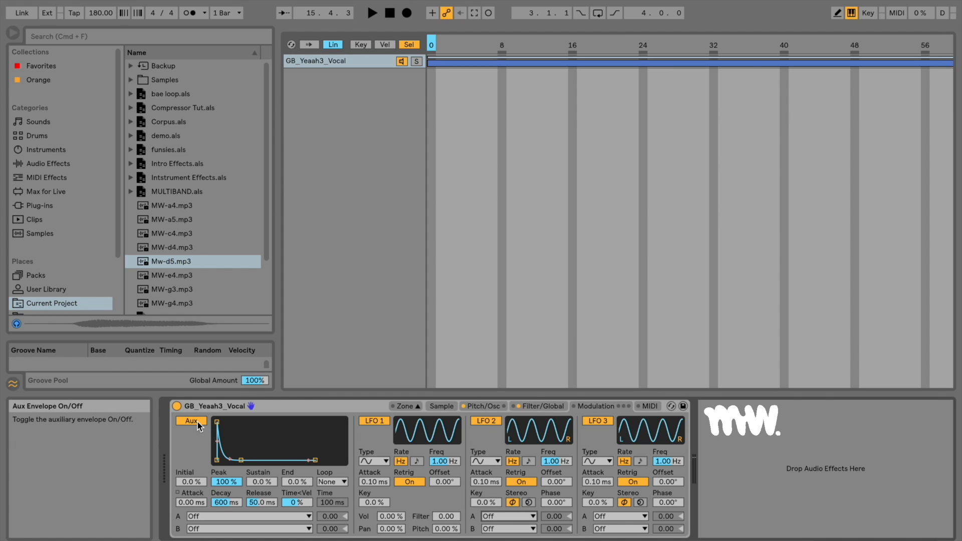
Shape the auxiliary envelope with a 20.0 s attack and 88% peak, and route its destination A to Volume Osc.
left_click_drag(217, 422, 258, 427)
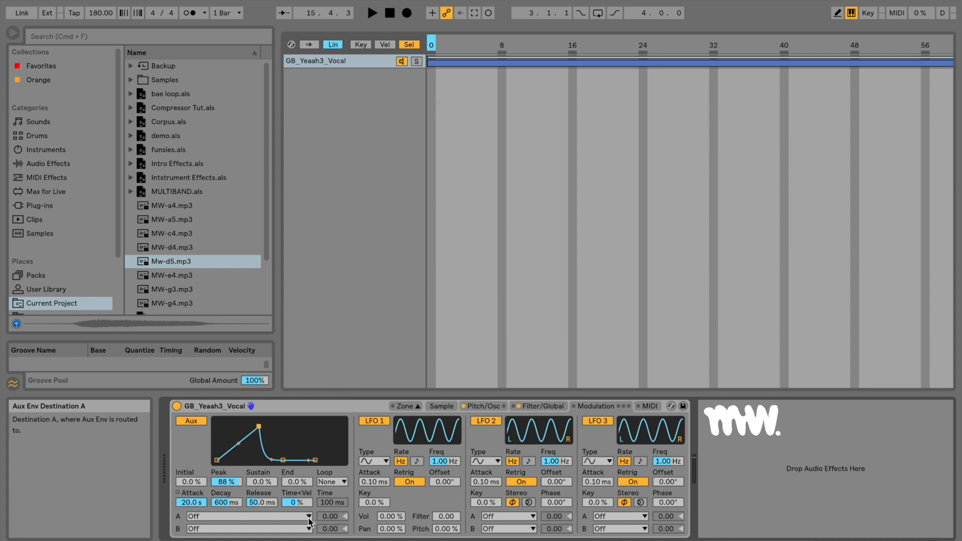
left_click(308, 519)
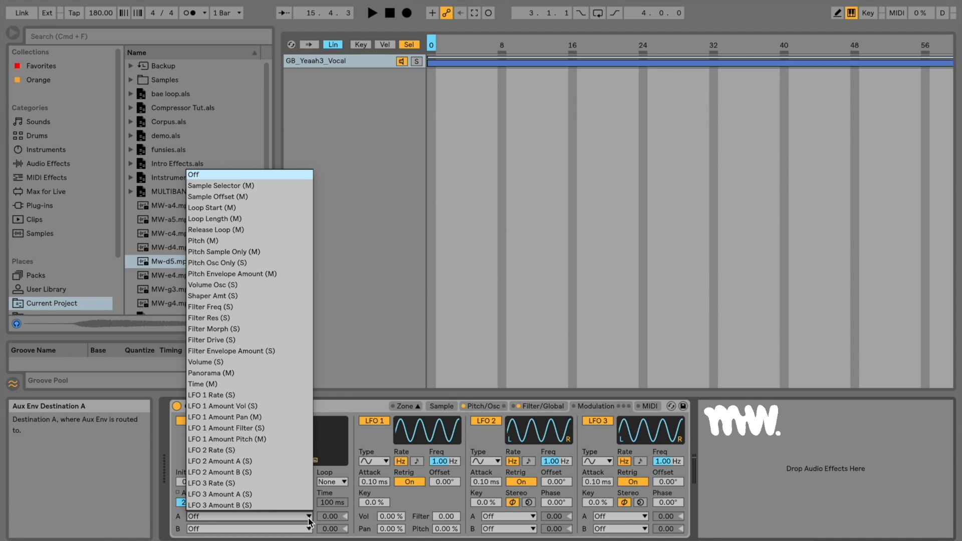
left_click(278, 288)
Route velocity to Volume and the mod wheel to Pitch as destination A, and set the pitch bend range to +8 st.
left_click(653, 406)
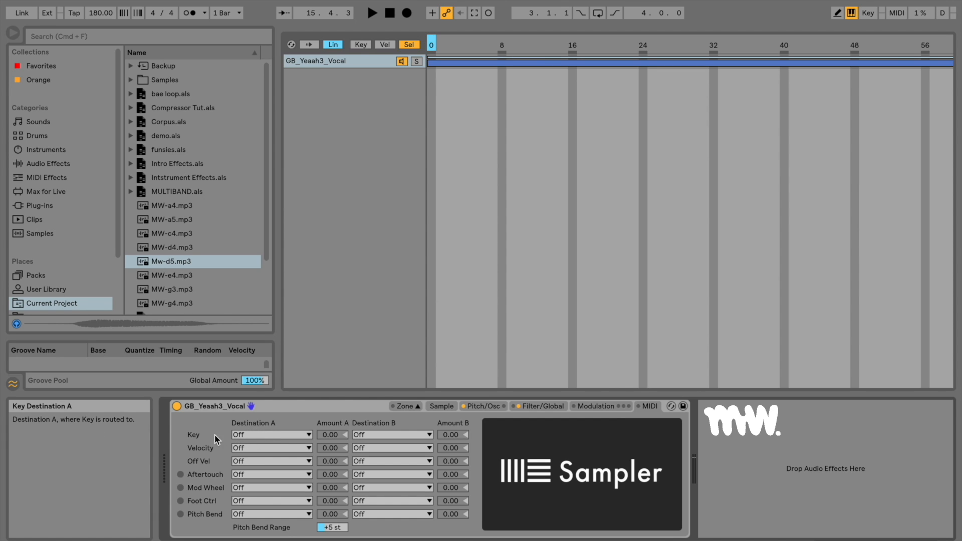
left_click(243, 449)
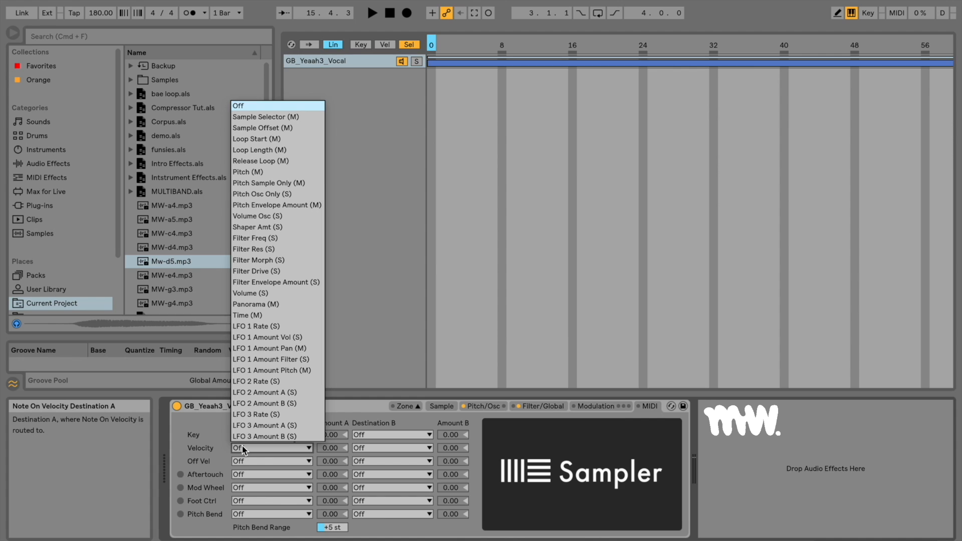
left_click(276, 293)
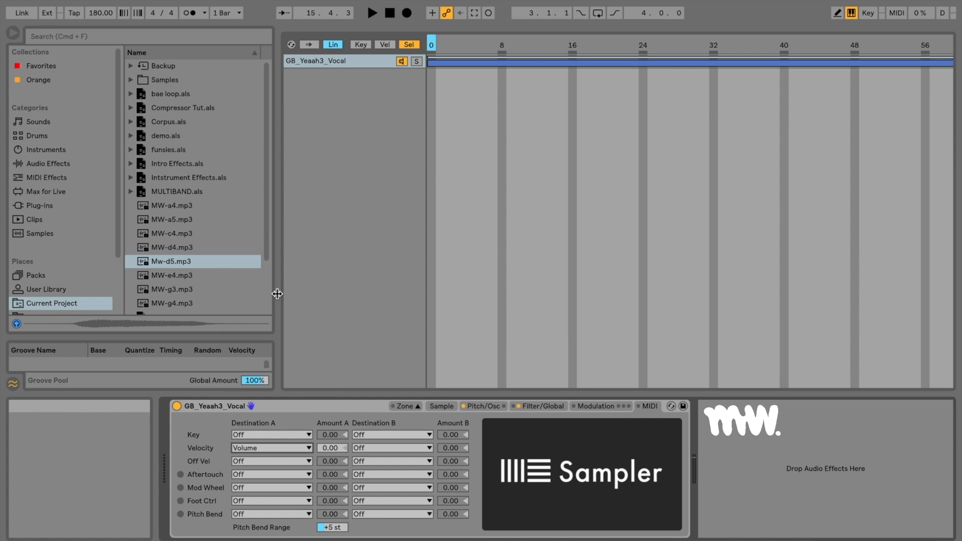
left_click(259, 488)
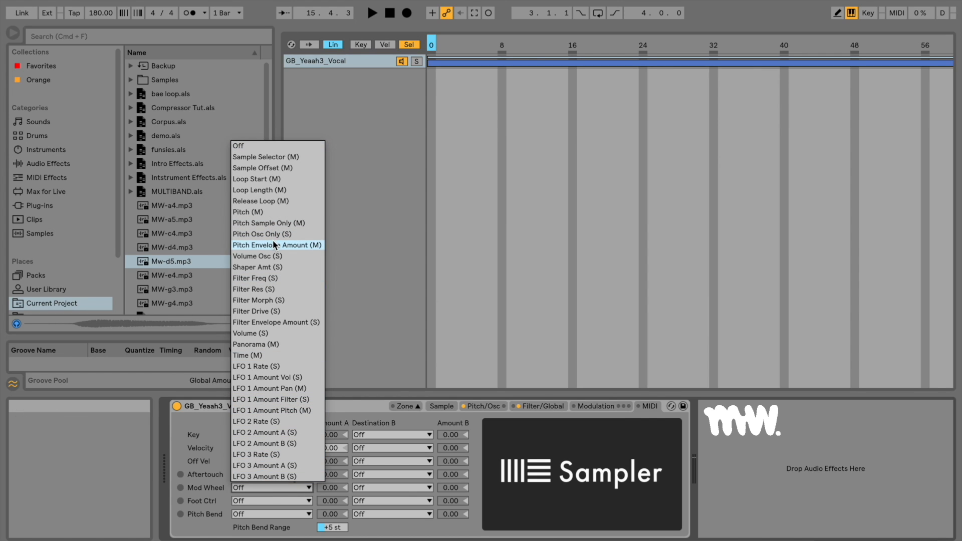
left_click(273, 211)
mouse_move(333, 527)
left_mouse_down()
mouse_move(332, 511)
mouse_move(333, 524)
left_mouse_up()
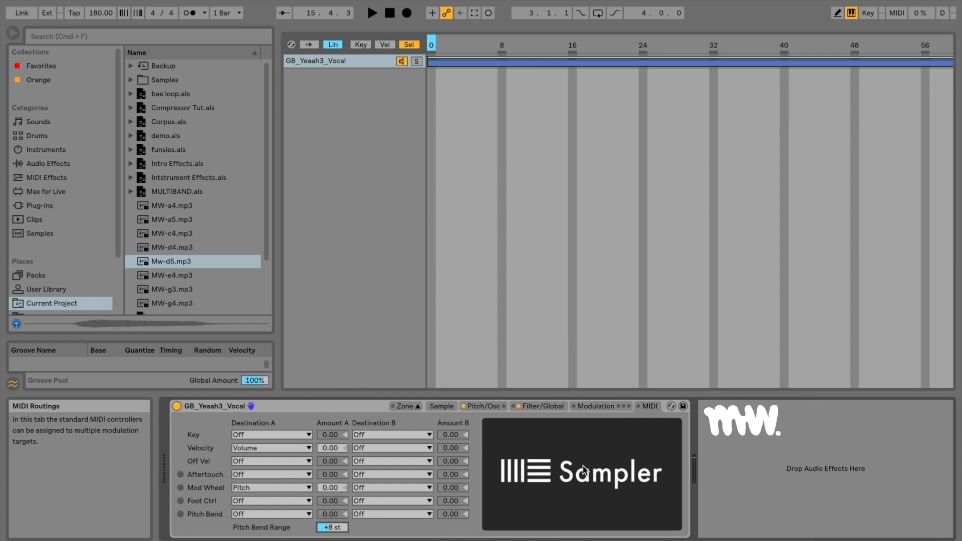